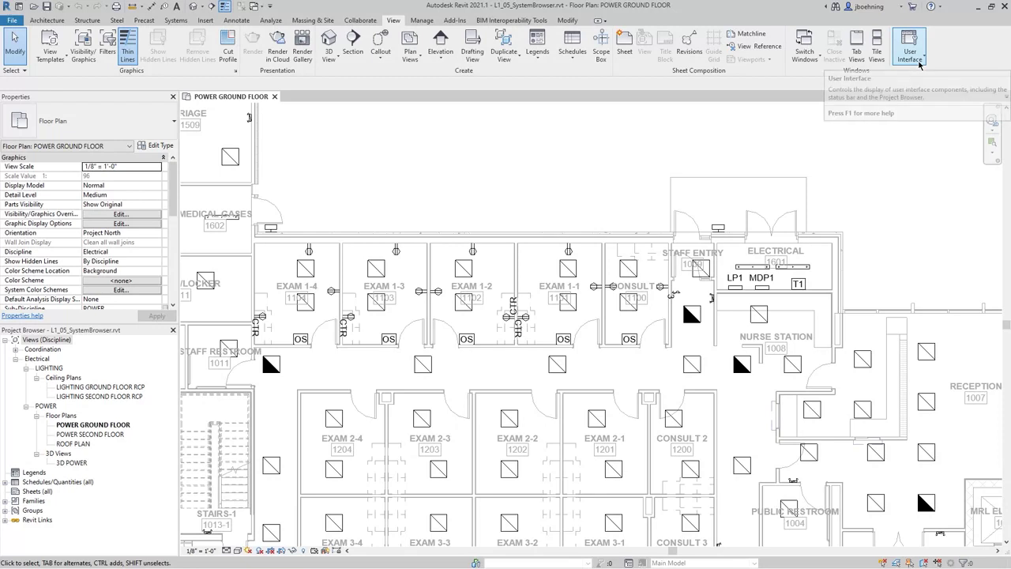
Display the System Browser and widen it so the Load and Voltage columns show.
click(919, 63)
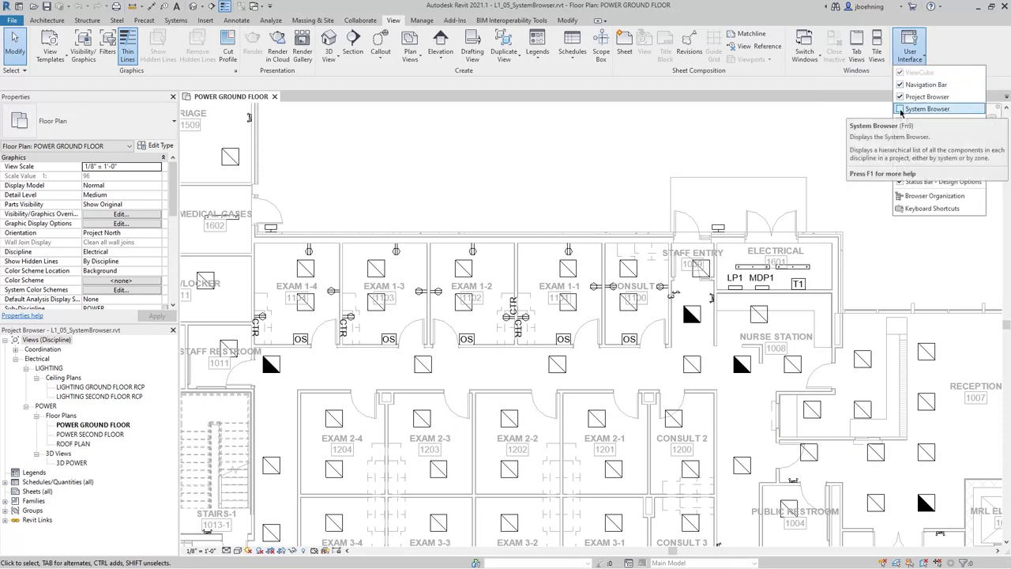
click(900, 109)
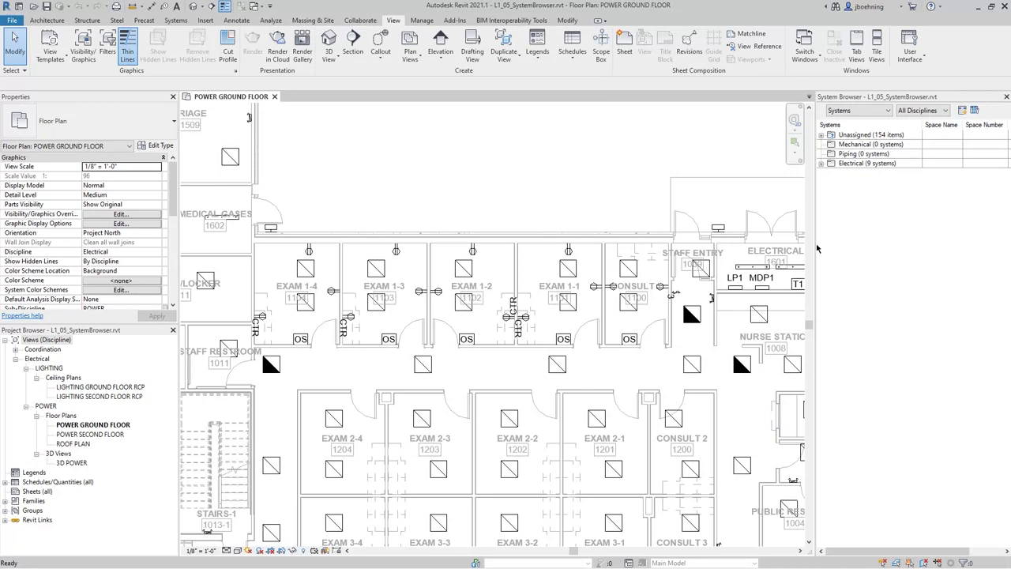
drag(815, 249, 771, 249)
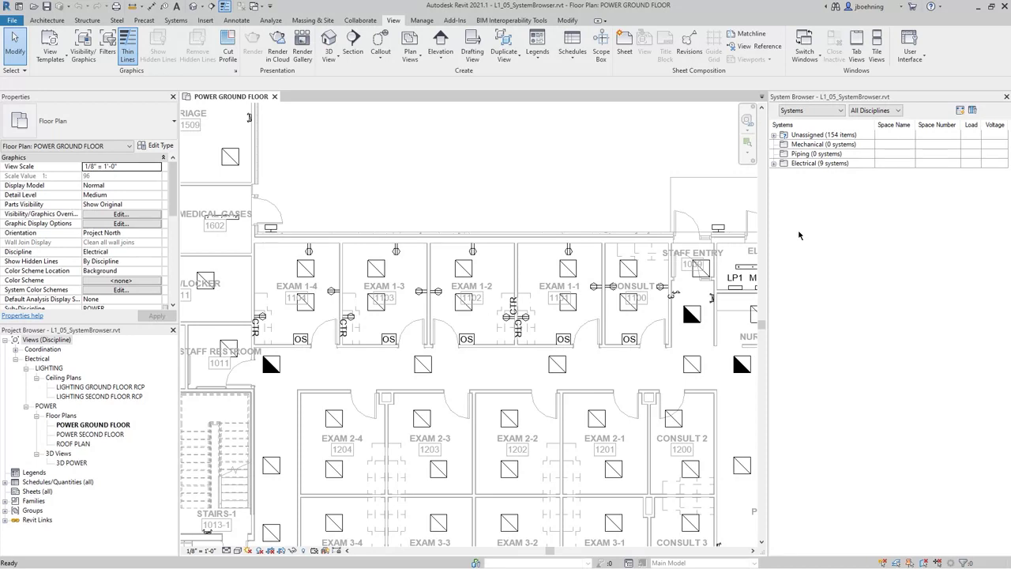
Set the System Browser to show Systems and filter it to the Electrical discipline.
click(841, 111)
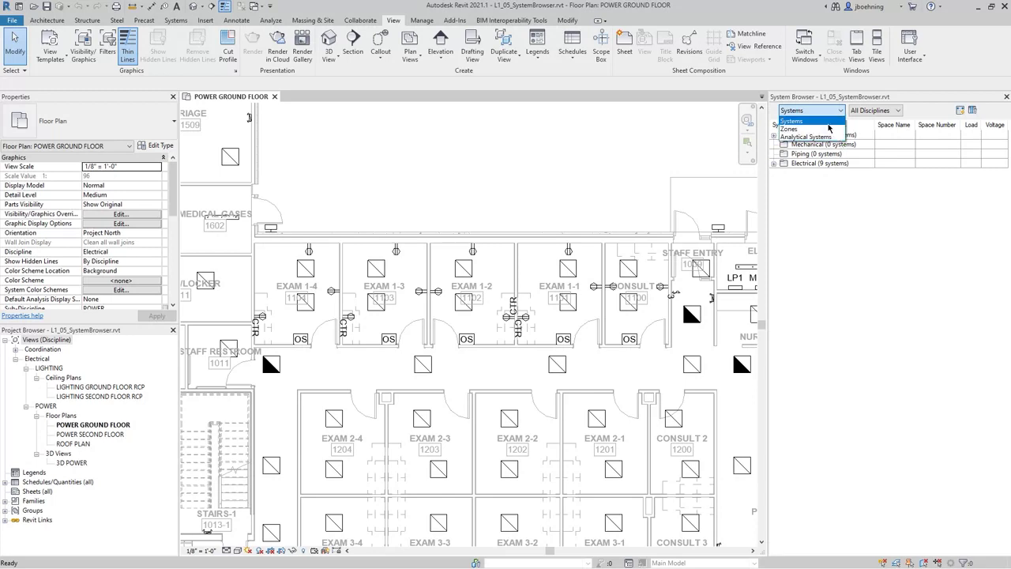
click(827, 123)
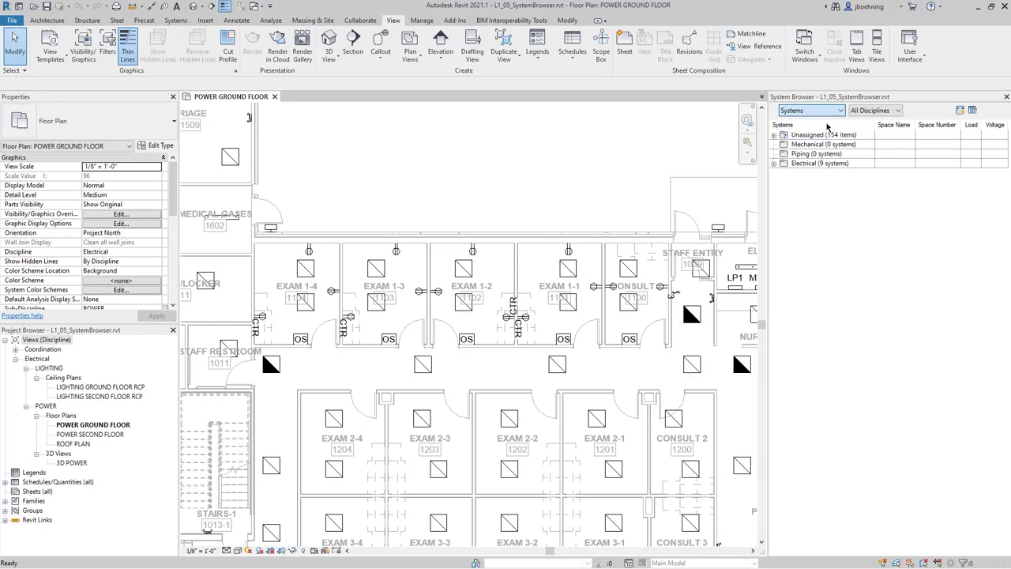
click(895, 114)
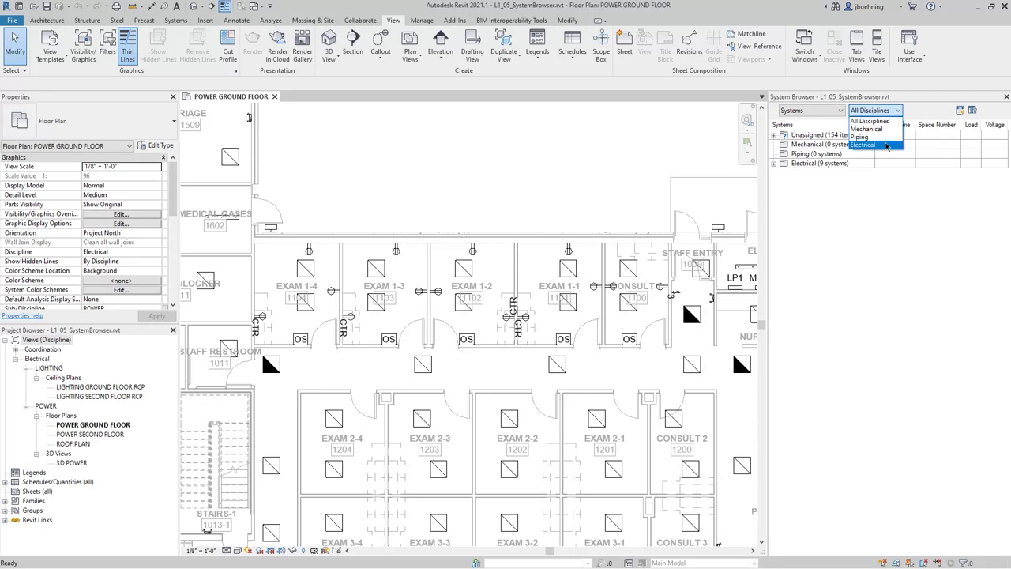
click(886, 145)
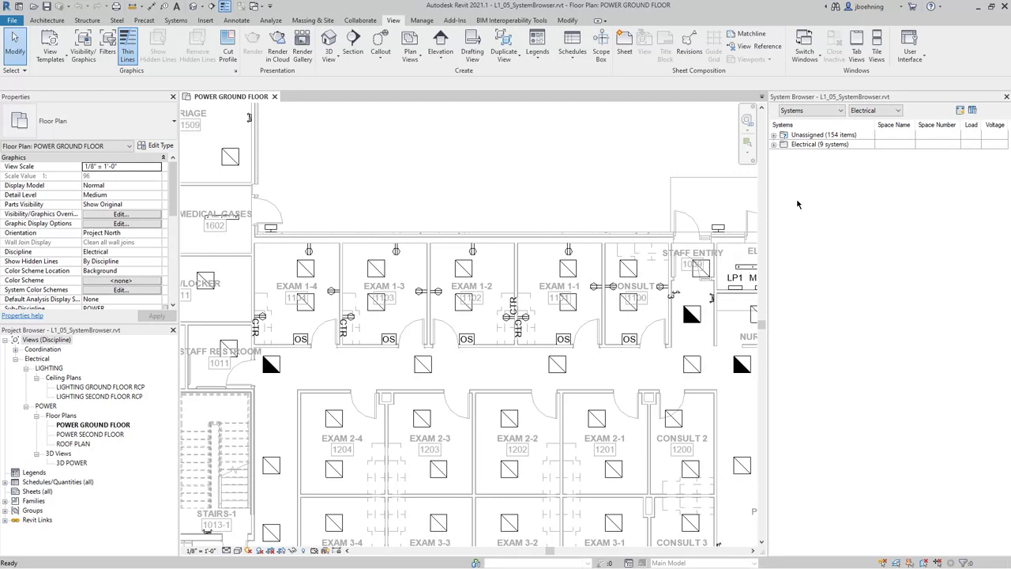
Review the unassigned electrical power components in the System Browser, then collapse the Unassigned branch.
click(774, 136)
click(774, 135)
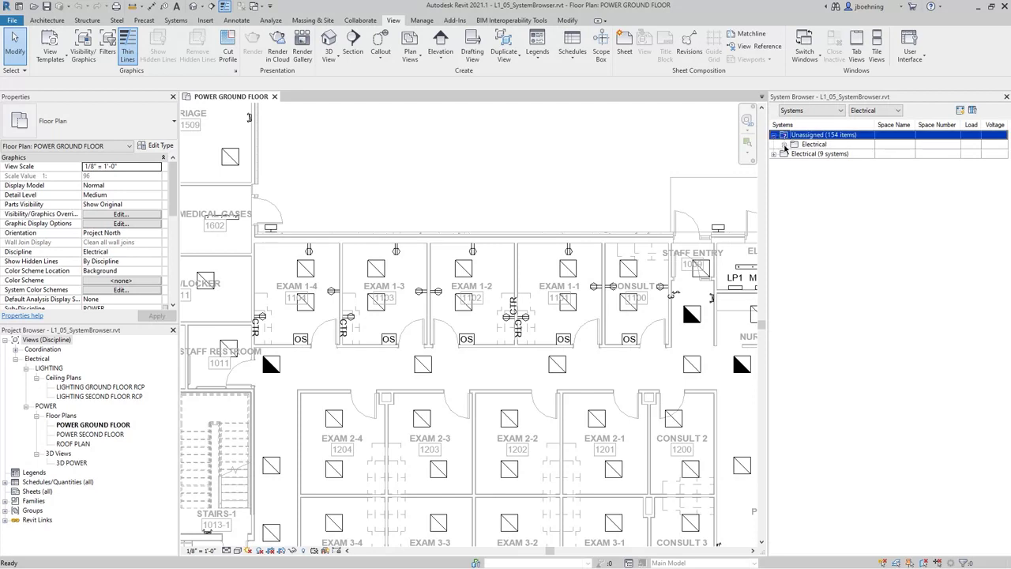
click(785, 144)
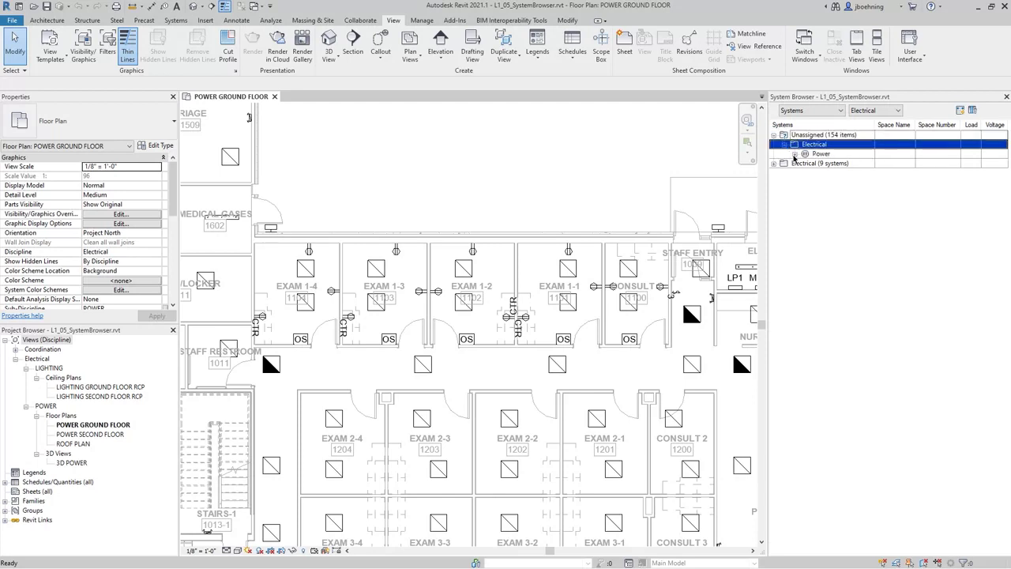
click(795, 155)
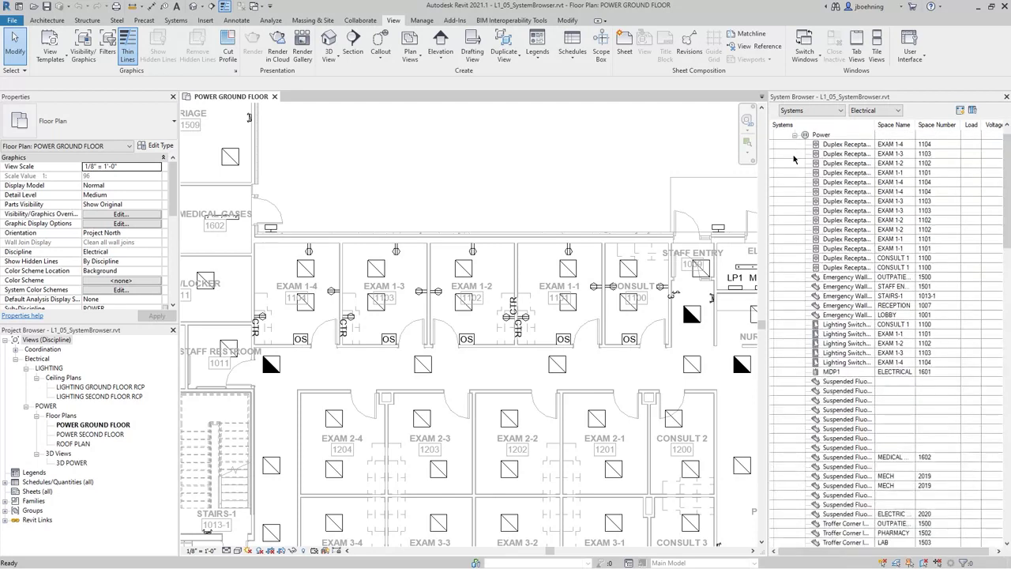
mouse_move(1006, 171)
mouse_down()
mouse_move(1007, 466)
mouse_move(986, 368)
mouse_move(1002, 158)
mouse_up()
click(1000, 155)
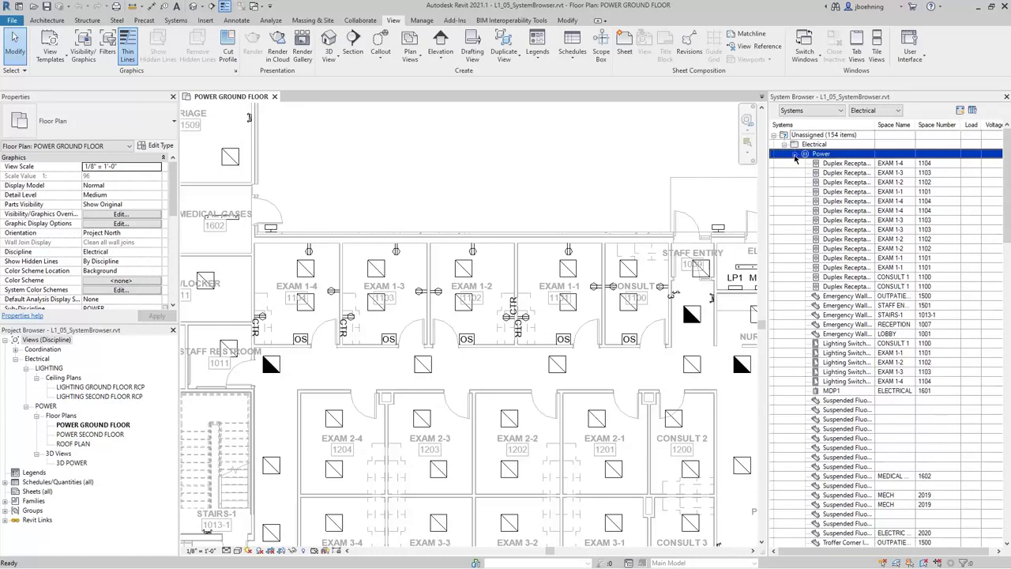
click(795, 154)
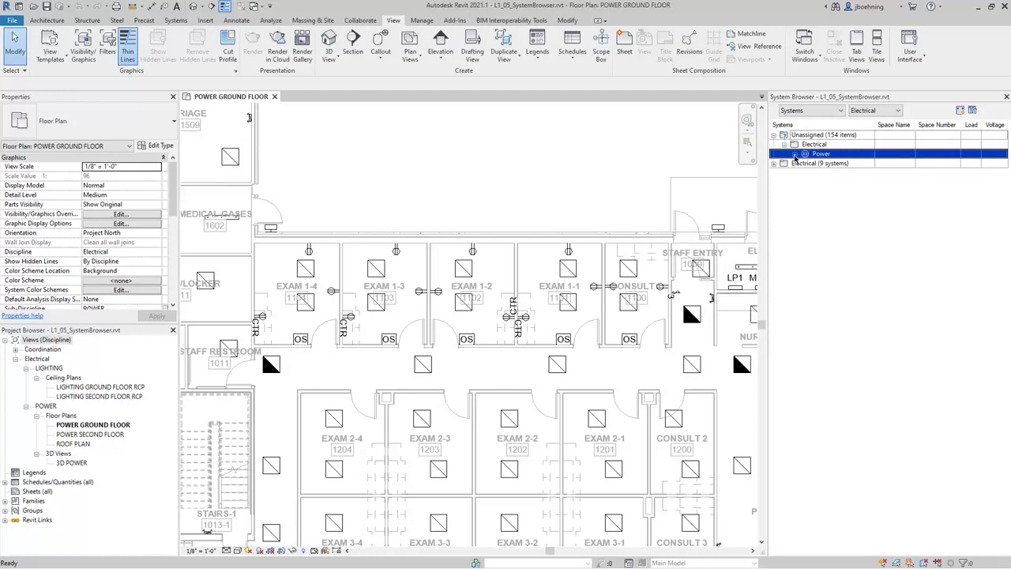
click(789, 140)
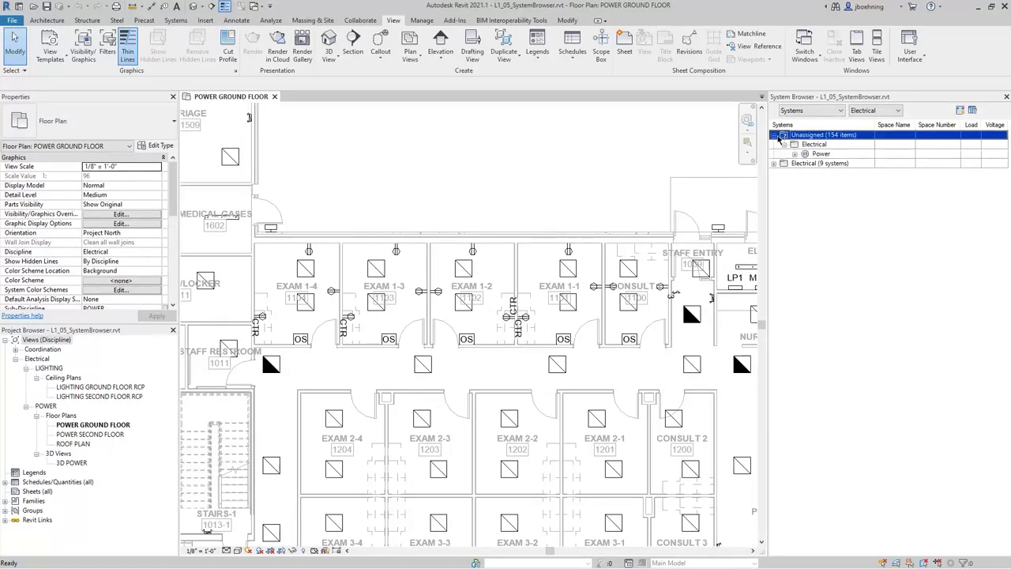
click(774, 135)
Expand the Electrical power hierarchy from MDP1 through T1 down to LP1's circuits, and widen the System Browser further.
click(775, 146)
click(775, 144)
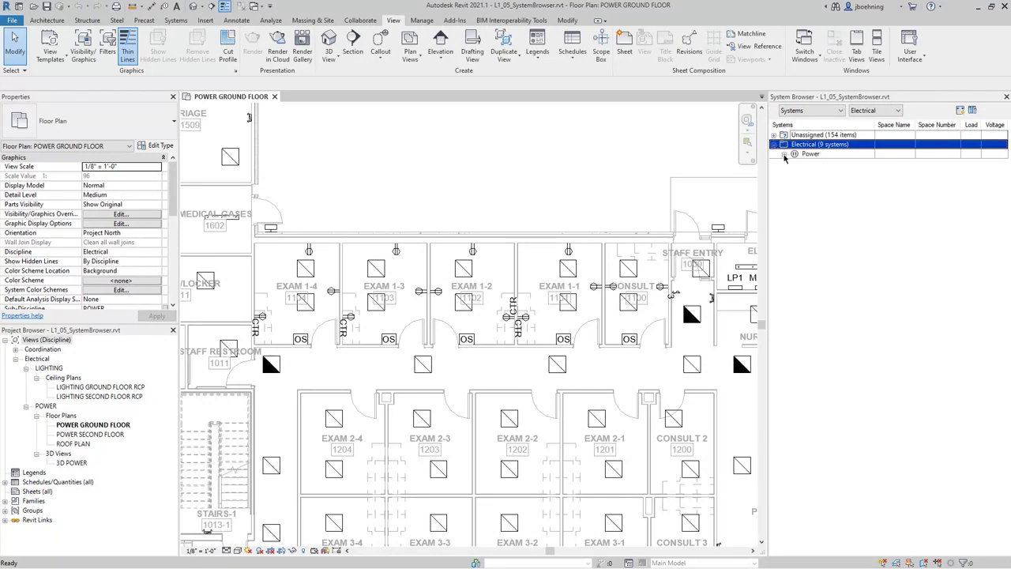
click(784, 154)
click(790, 176)
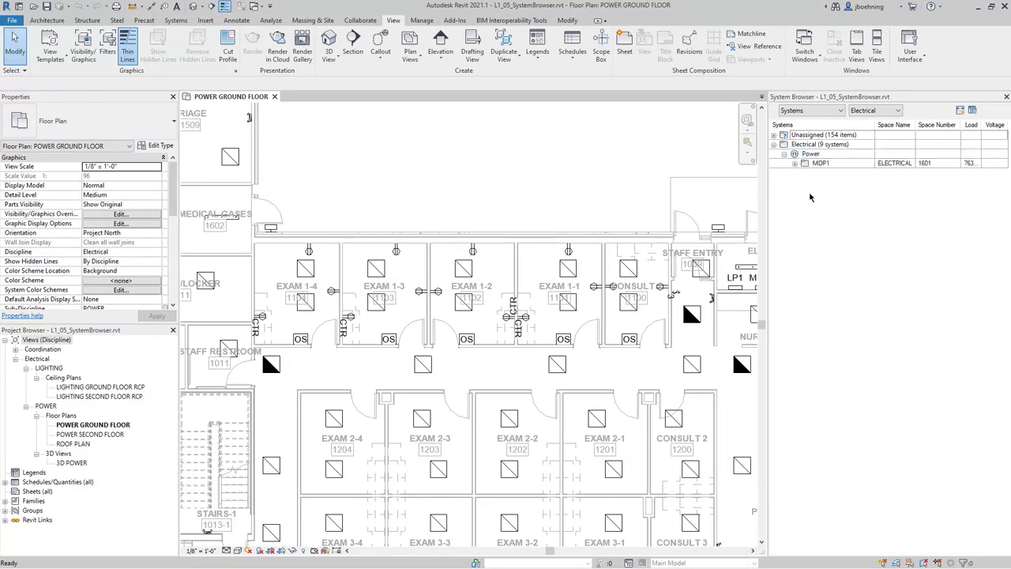
click(825, 163)
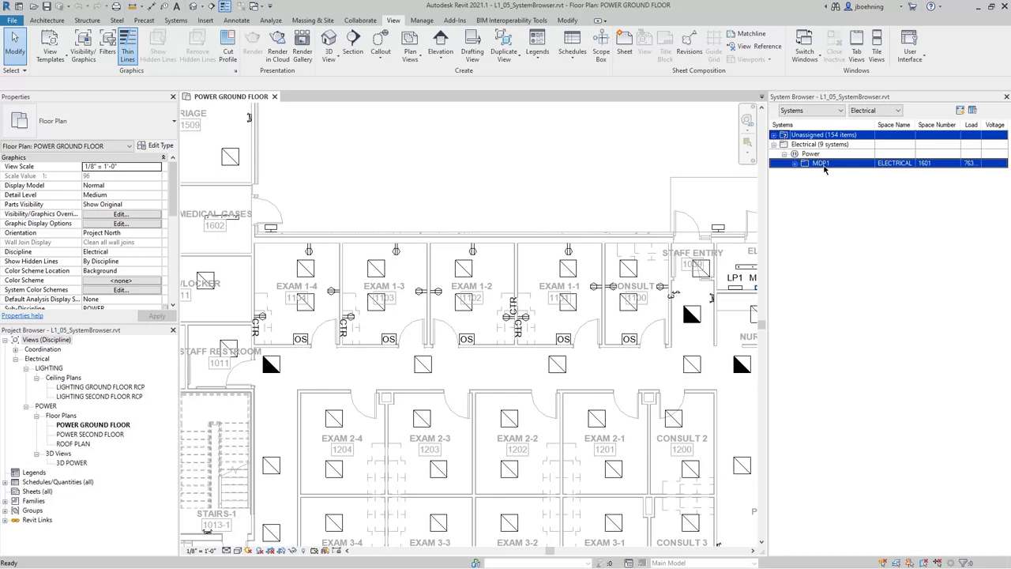
click(795, 163)
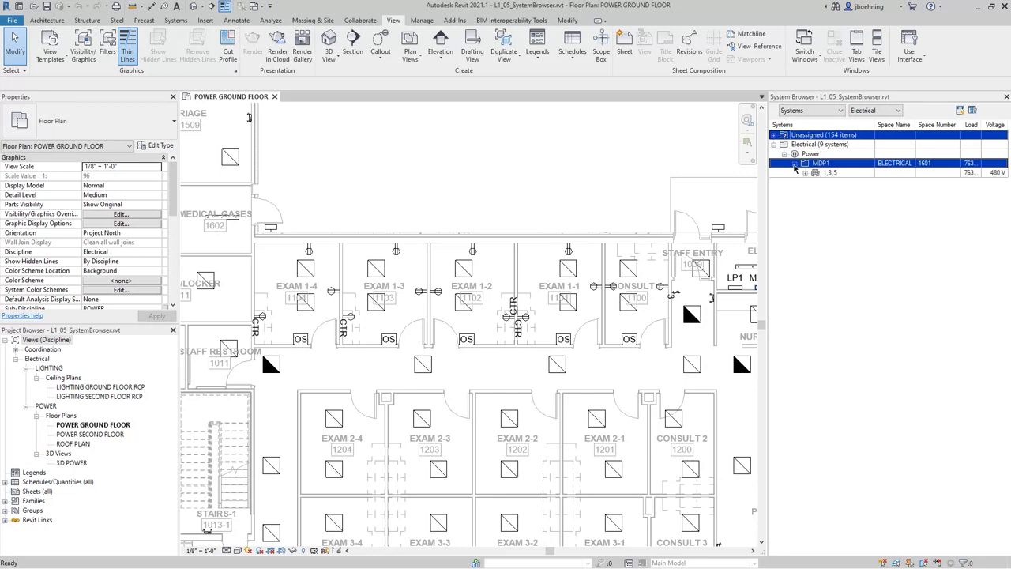
click(789, 182)
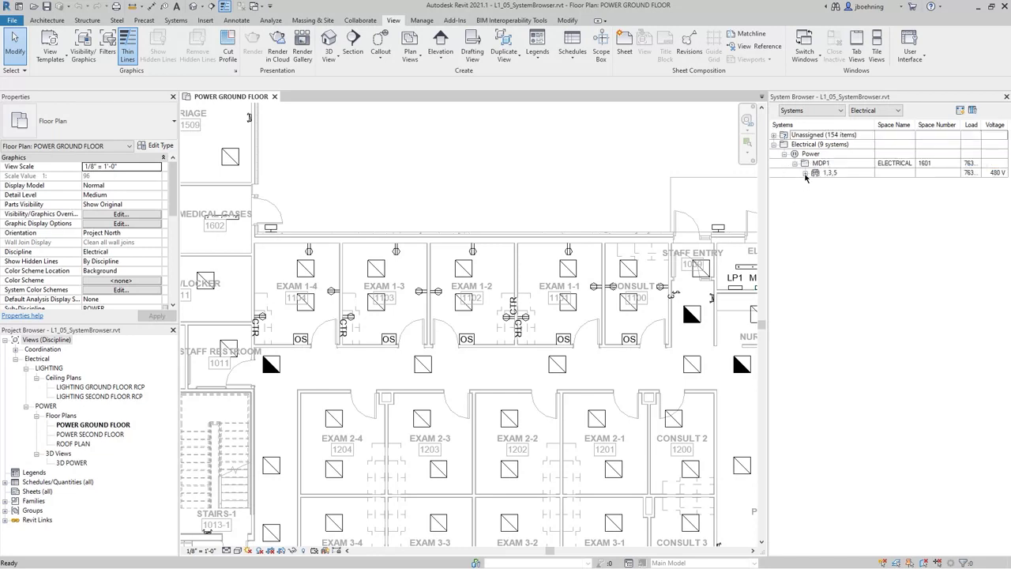
click(805, 173)
click(816, 183)
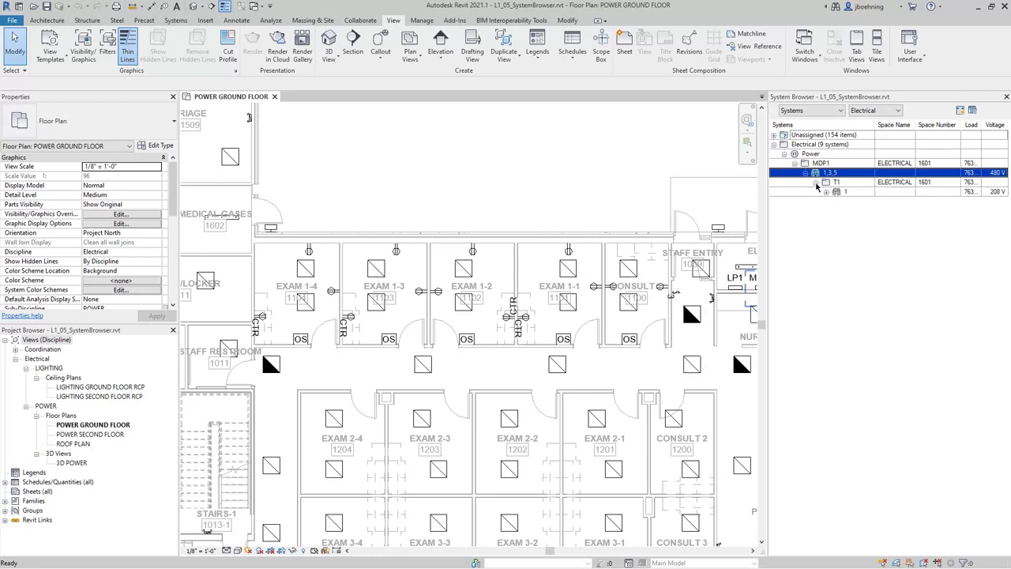
click(827, 193)
click(837, 202)
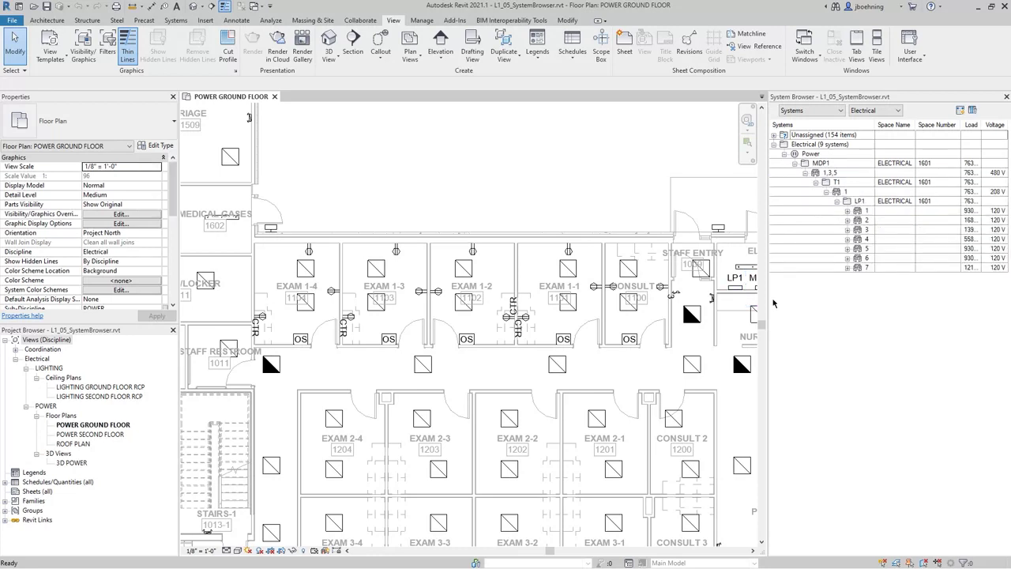
drag(765, 301, 714, 299)
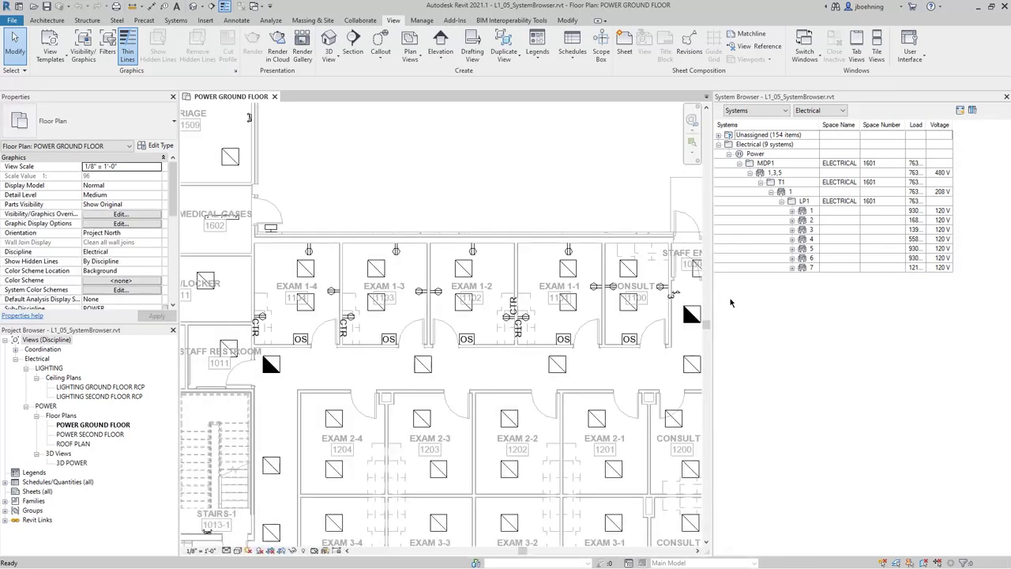
Trace the distribution from LP1 through T1 to MDP1 by highlighting each device and feeding circuit in the Electrical room plan.
scroll(616, 213, down, 1)
middle_drag(616, 213, 535, 284)
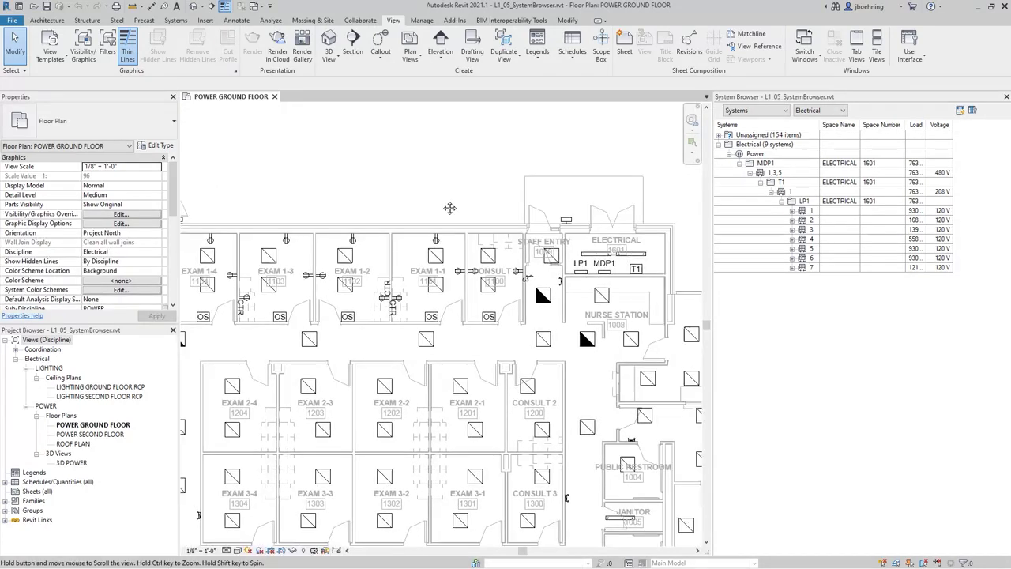
scroll(538, 261, up, 1)
scroll(541, 251, up, 2)
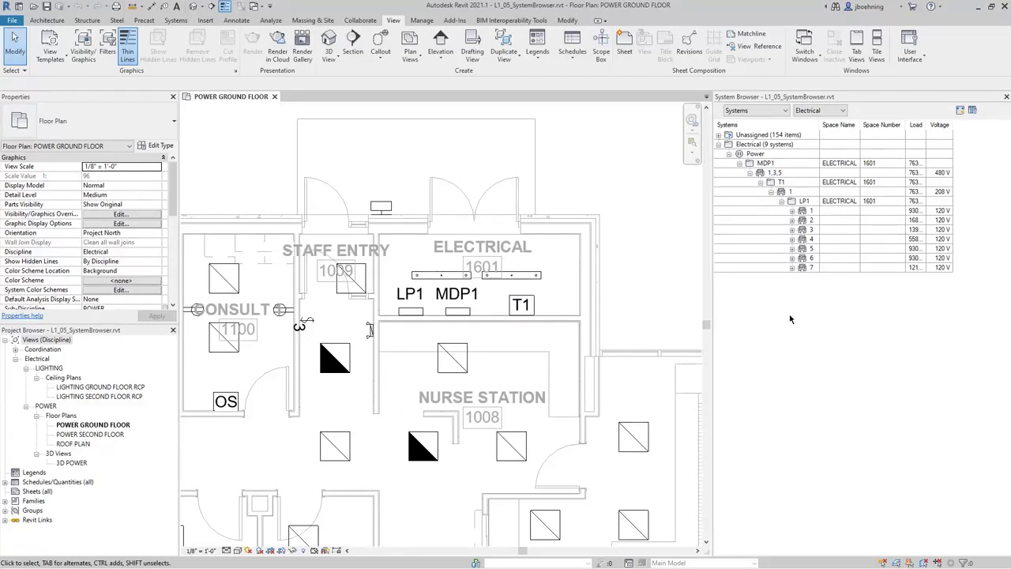
click(810, 202)
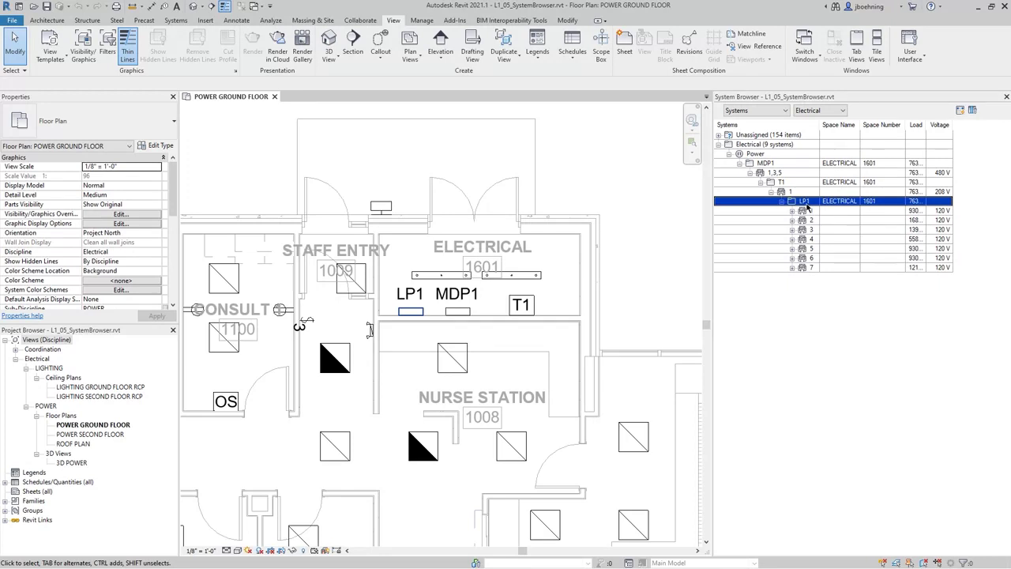
click(790, 192)
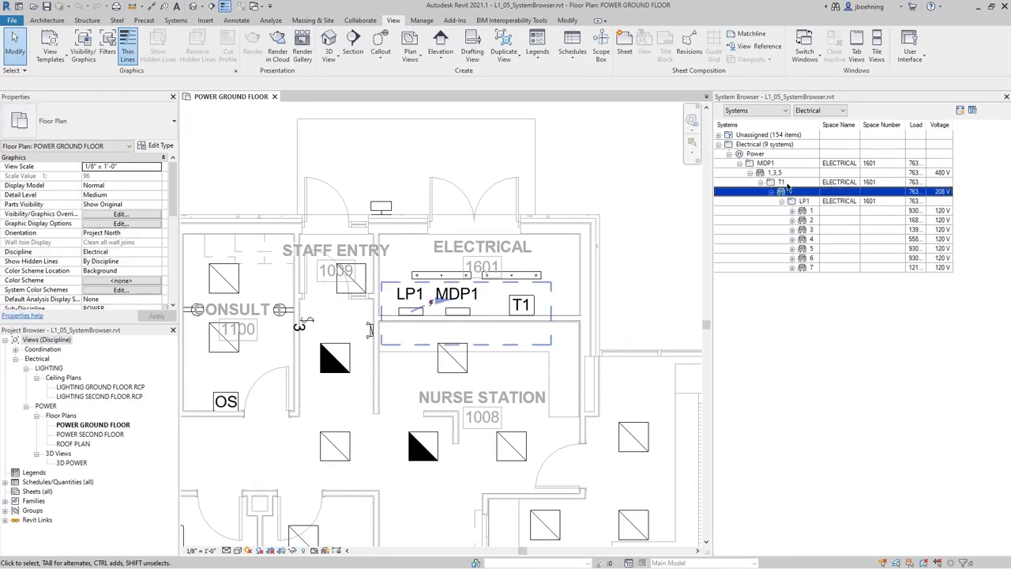
click(788, 184)
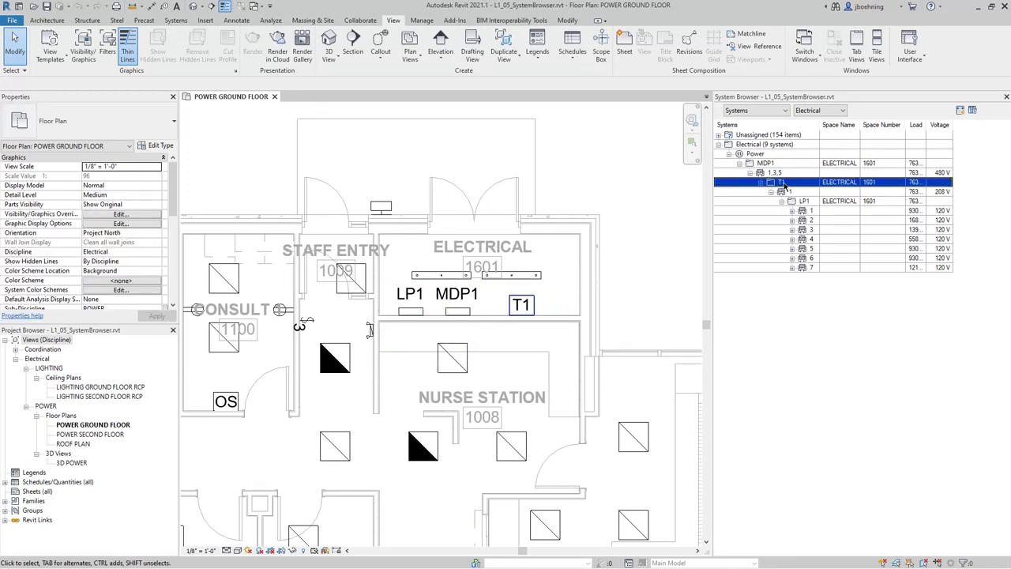
click(774, 174)
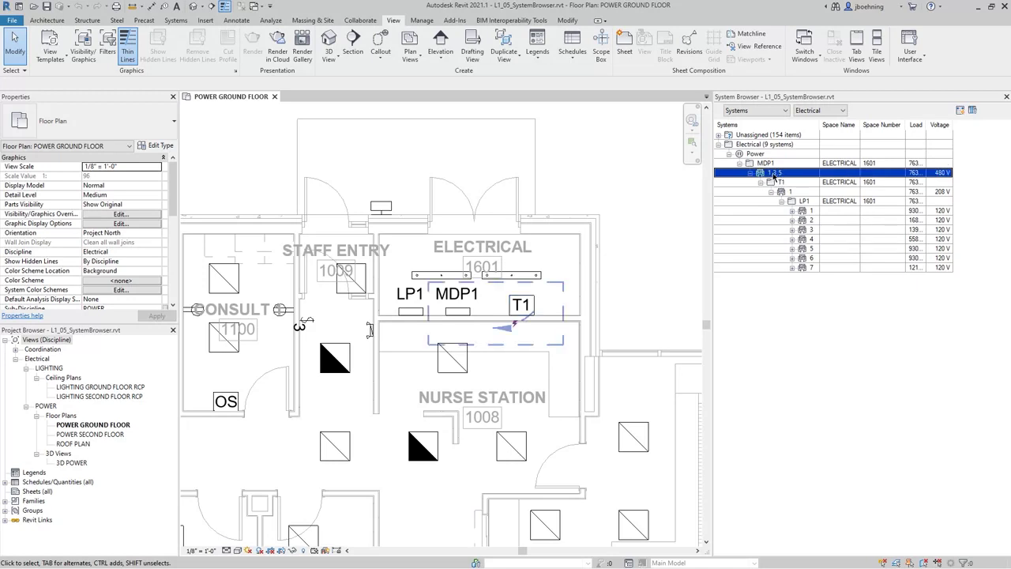
click(765, 165)
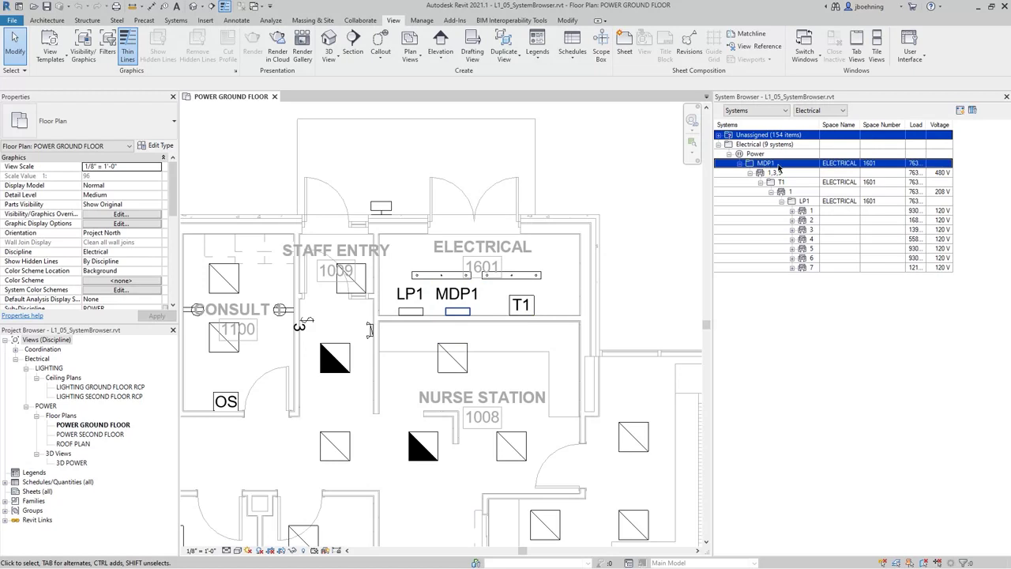
click(802, 306)
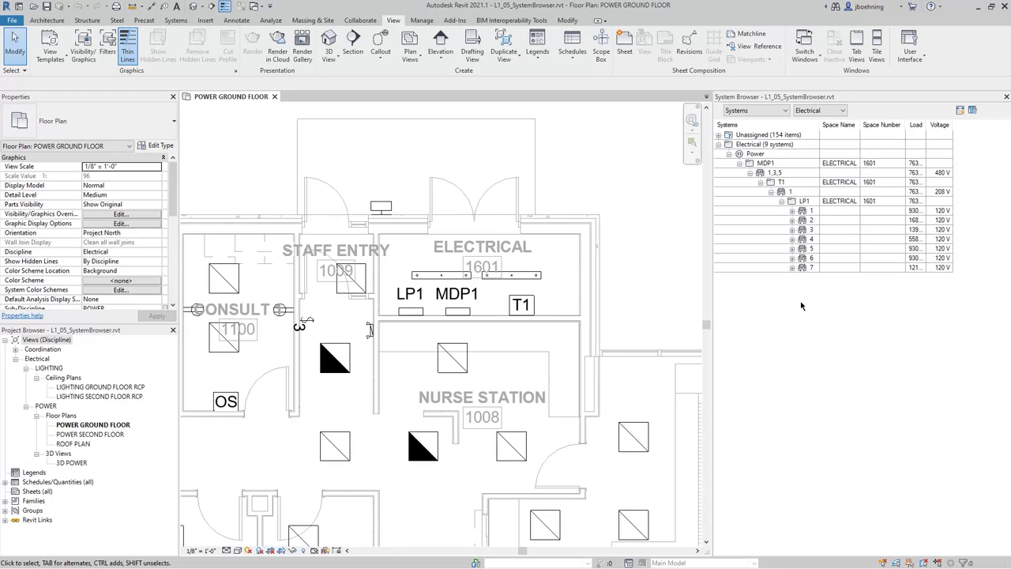
Expand circuit 1 under panel LP1 and inspect the panel, the circuit and its fixtures in EXAM 1-4 and EXAM 1-3.
click(810, 204)
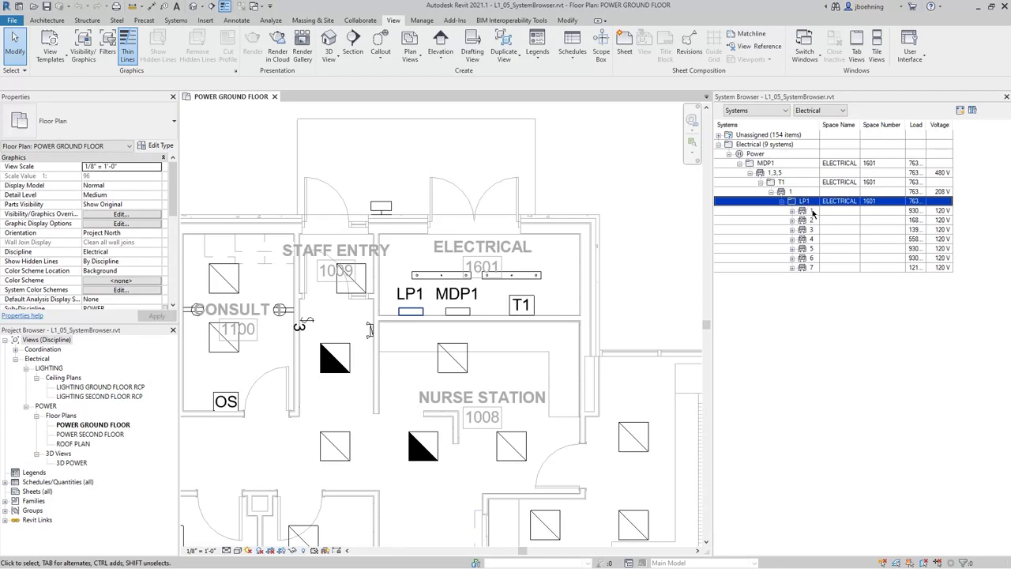
click(812, 211)
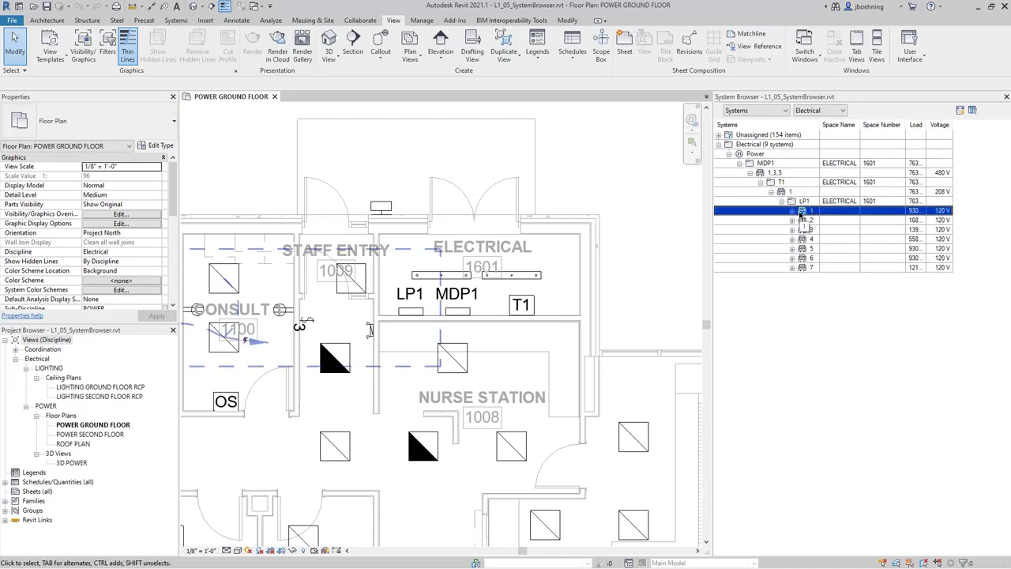
click(793, 212)
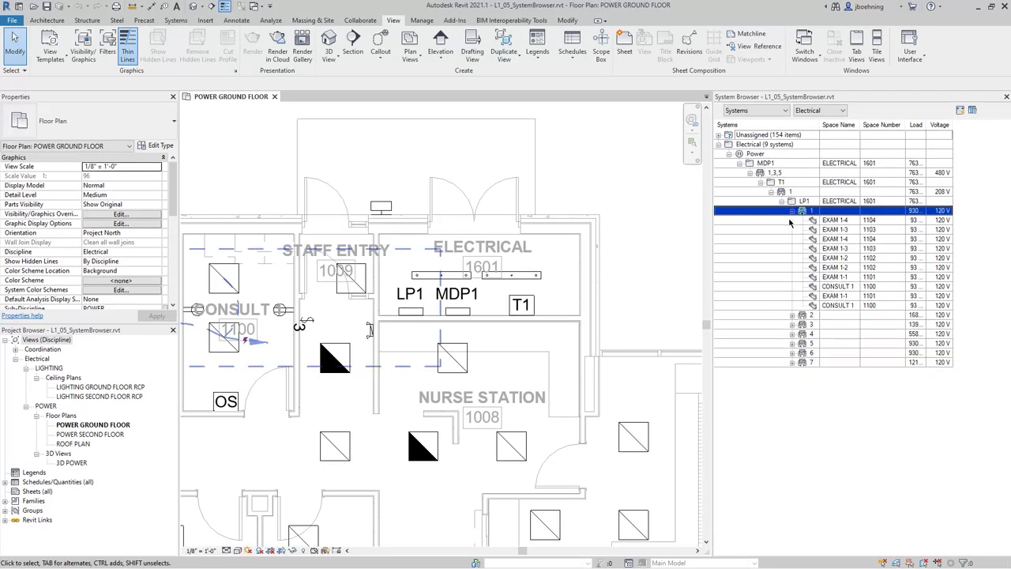
click(791, 221)
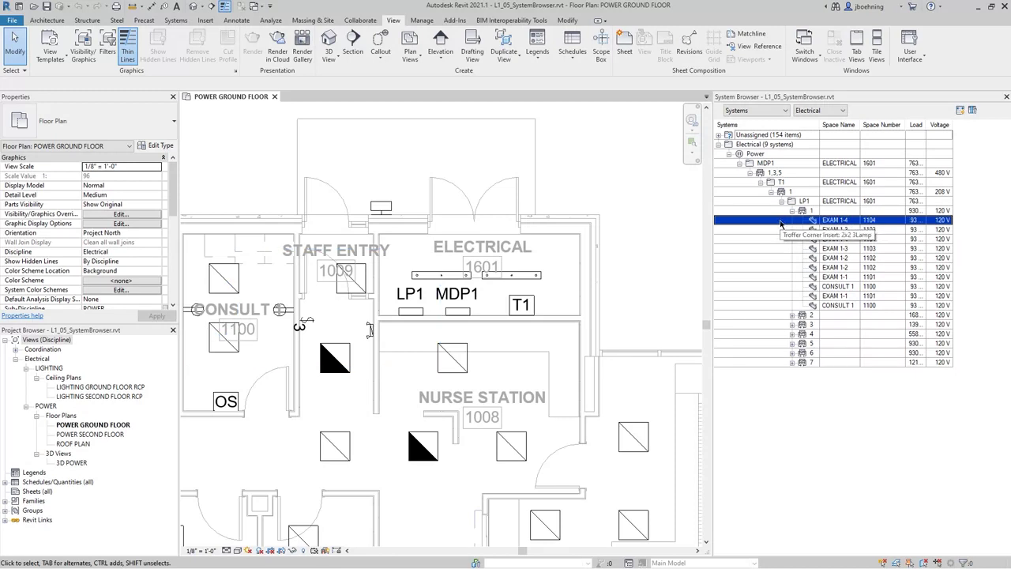
click(971, 230)
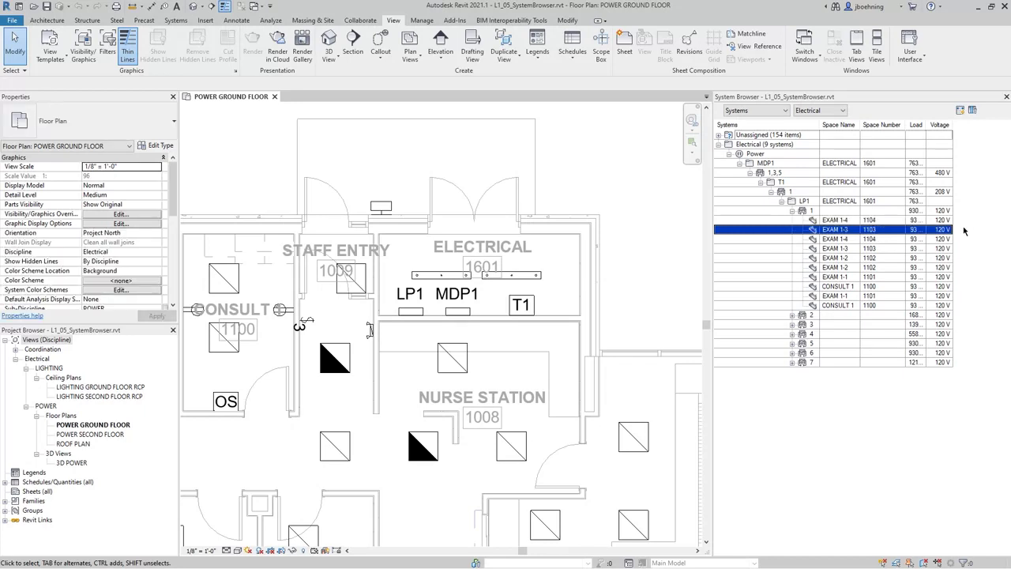
click(804, 203)
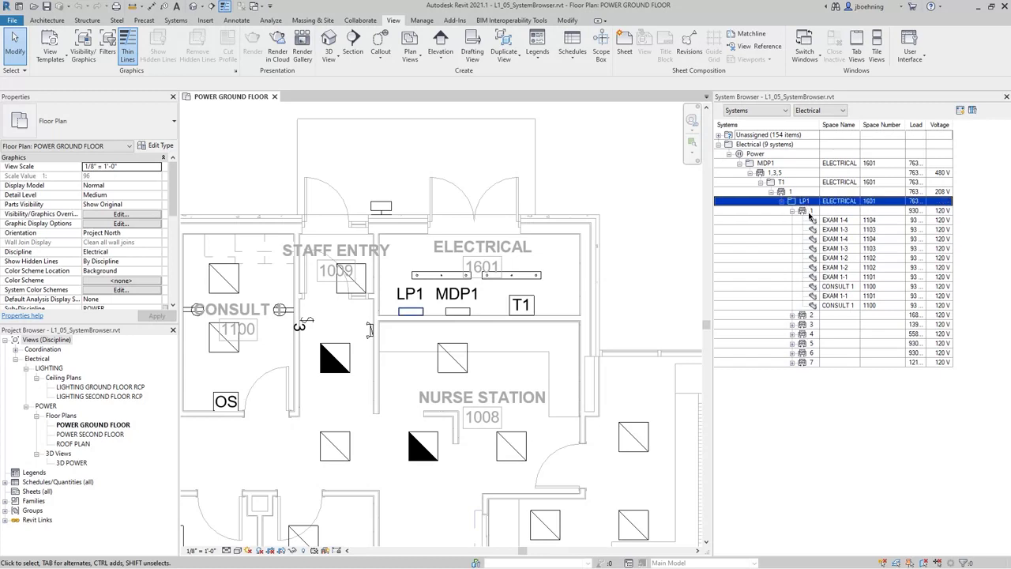
Locate LP1's circuit 1 and its light fixtures in EXAM 1-4 and EXAM 1-3 on the ground floor power plan.
click(810, 211)
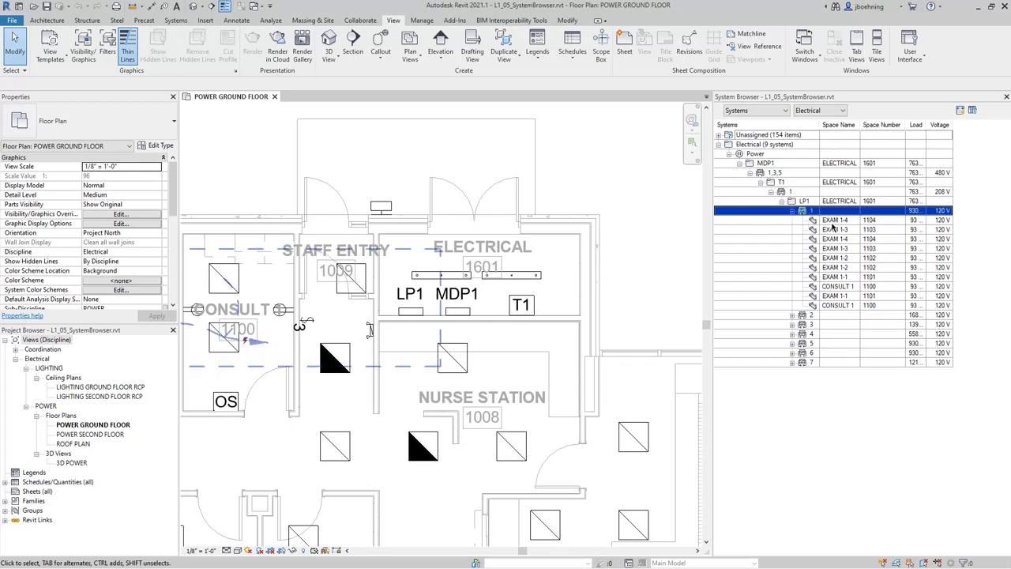
click(832, 222)
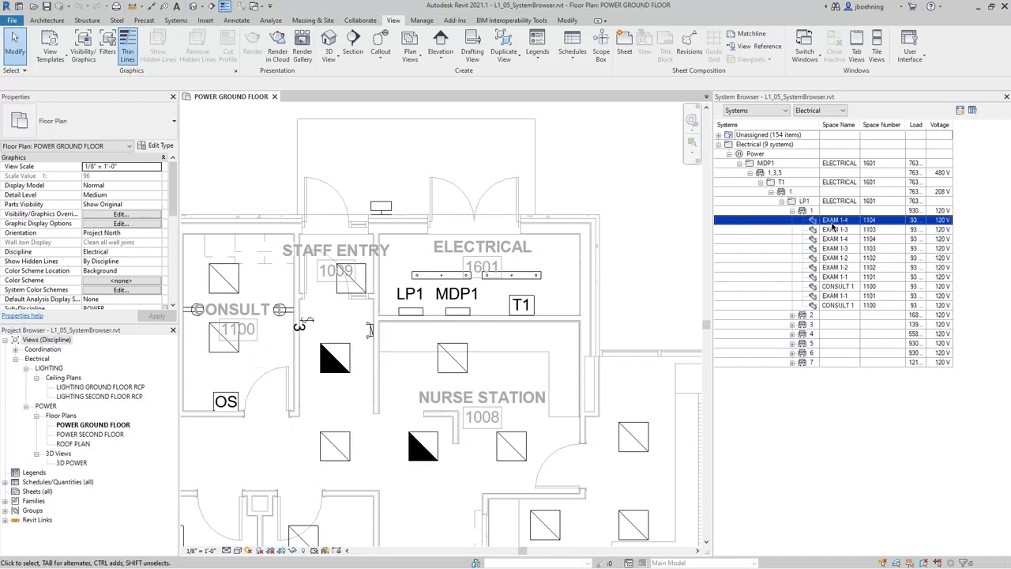
click(835, 231)
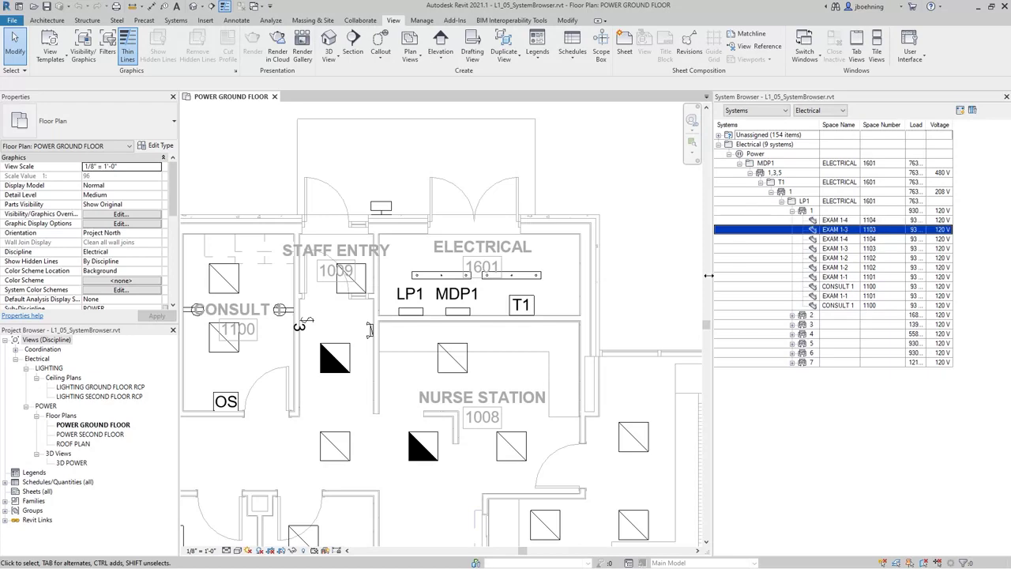
key(Escape)
scroll(677, 303, down, 5)
middle_drag(399, 229, 417, 230)
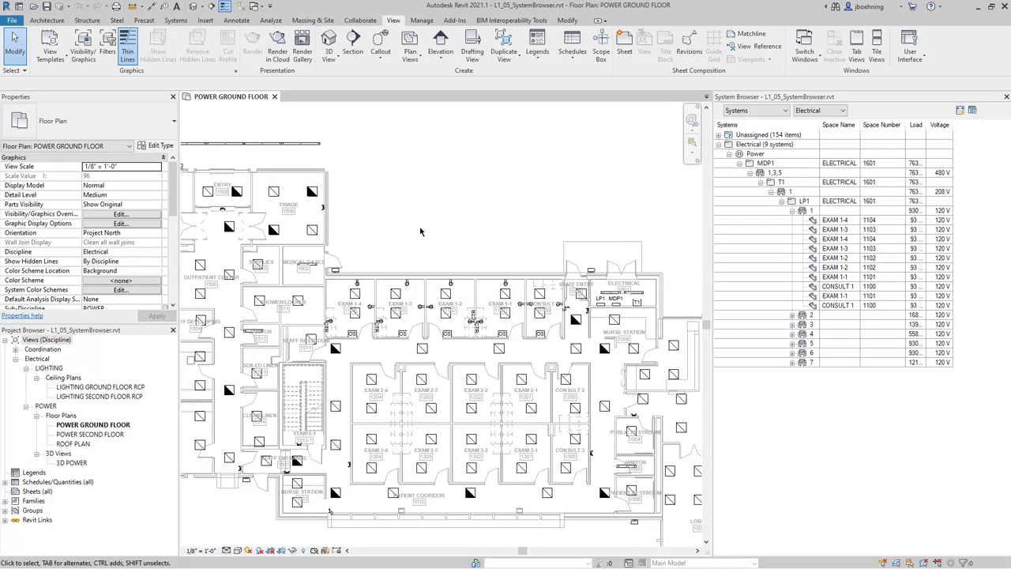
click(828, 222)
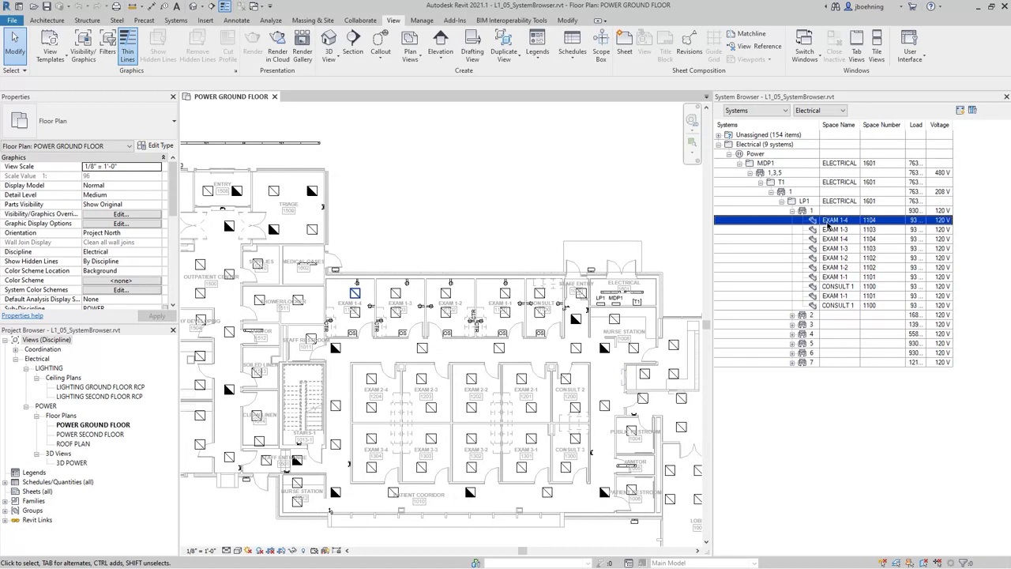
click(837, 231)
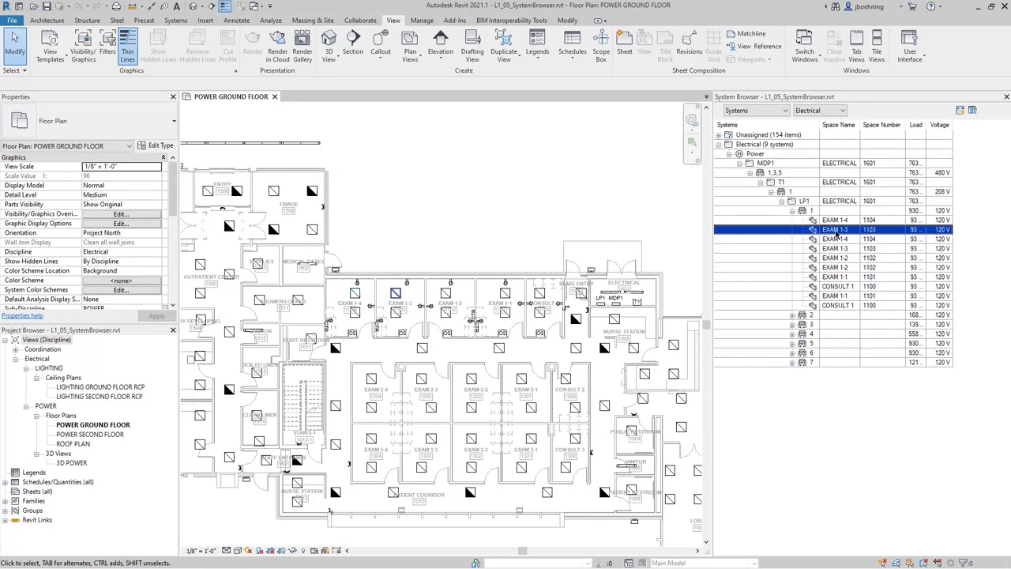
click(838, 240)
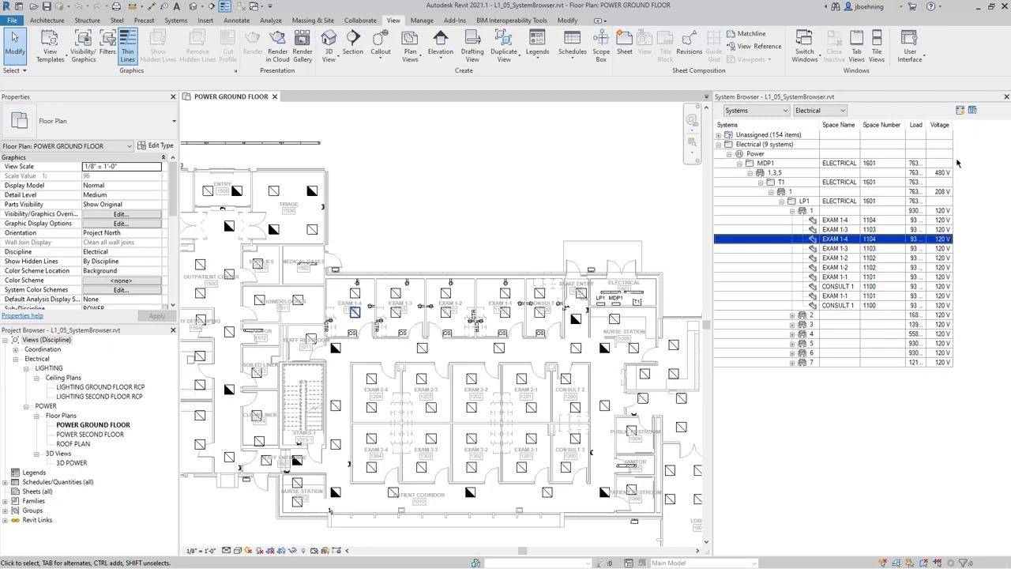
Autofit the System Browser's columns, narrow the Systems column and widen the browser to show Load and Voltage in full.
click(961, 113)
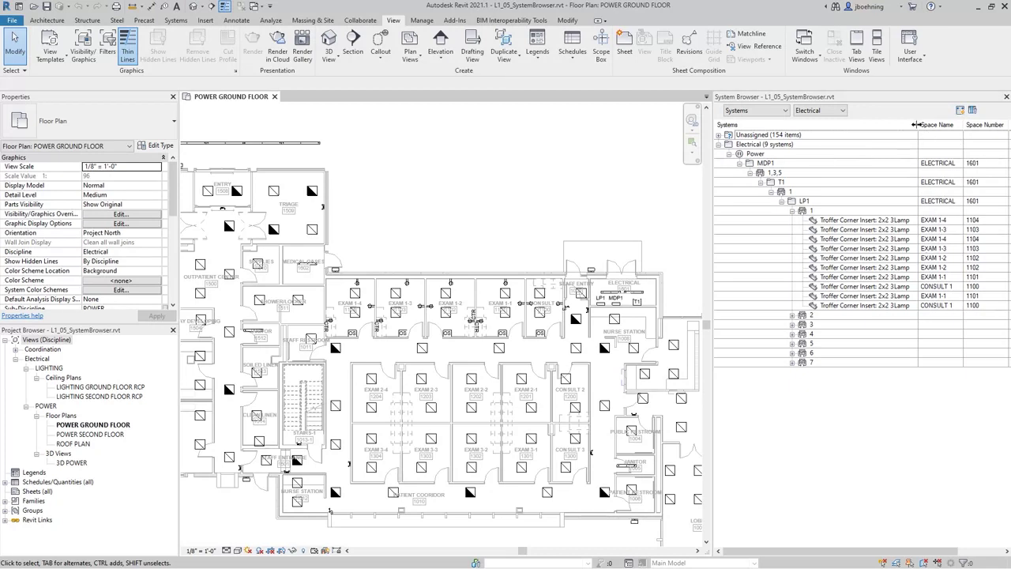
drag(917, 125, 865, 125)
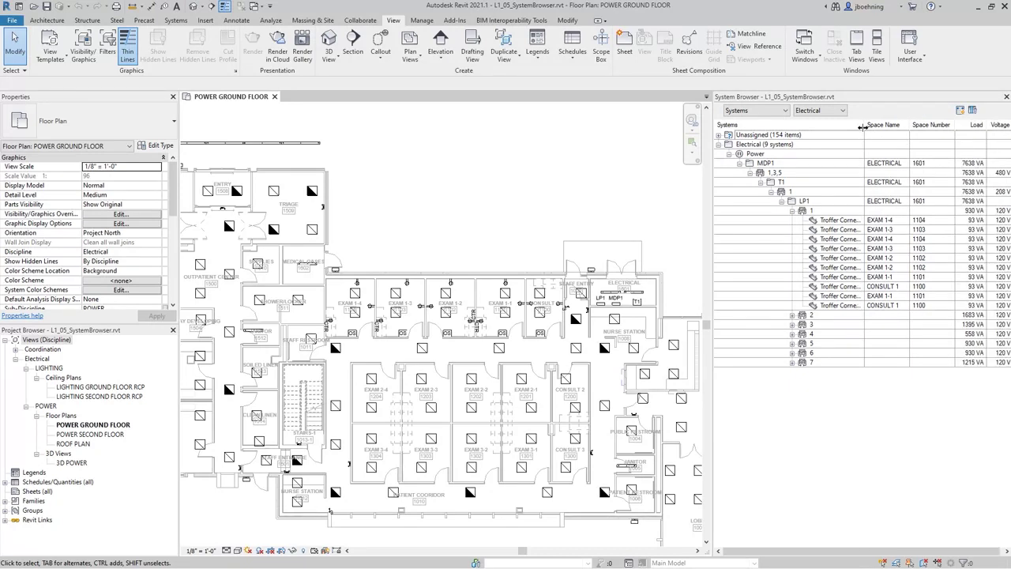
drag(712, 232, 670, 232)
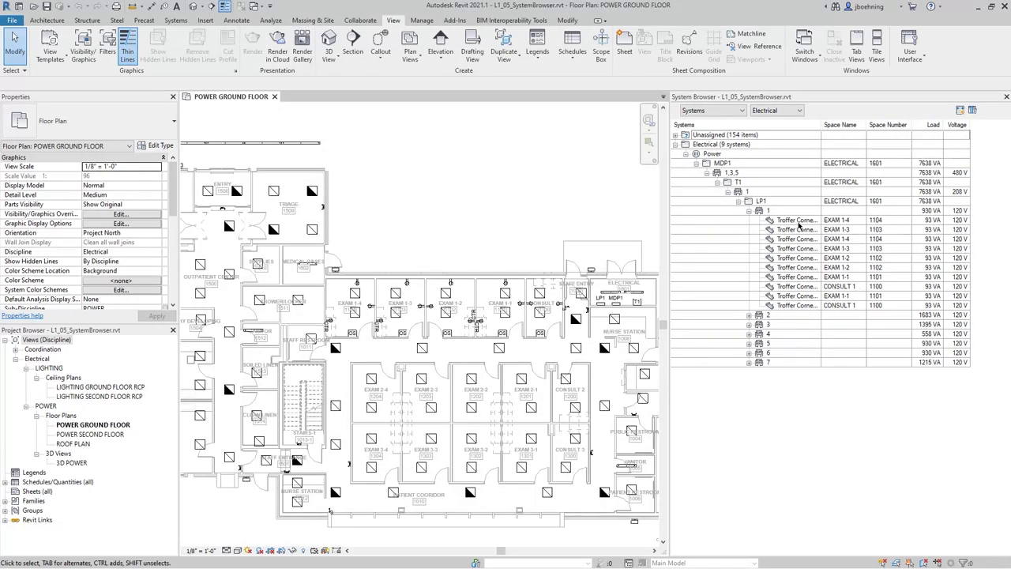
Compare the load and voltage of the first EXAM 1-4 fixture, circuit 1 and panel LP1.
click(798, 221)
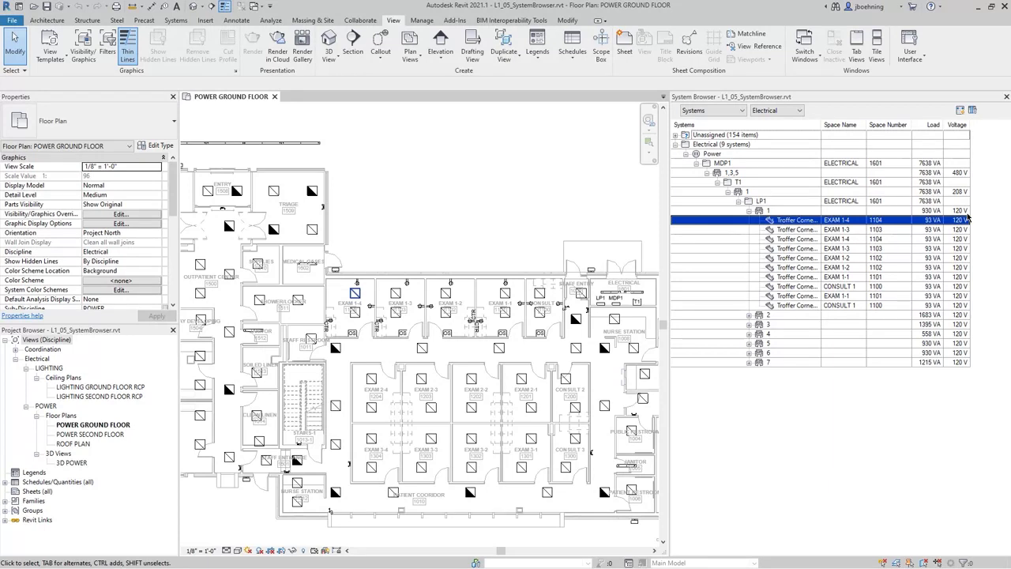
click(966, 212)
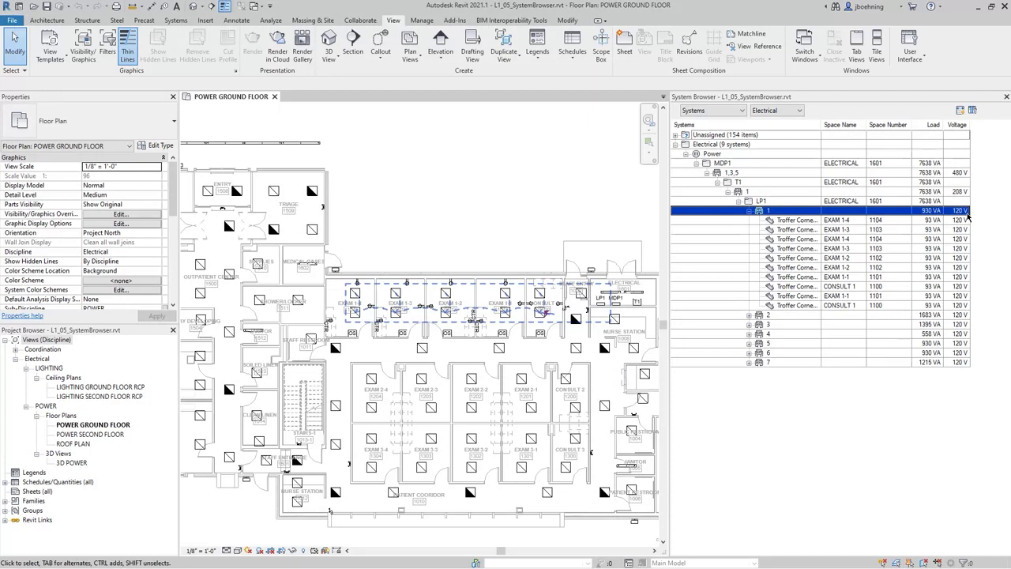
click(965, 204)
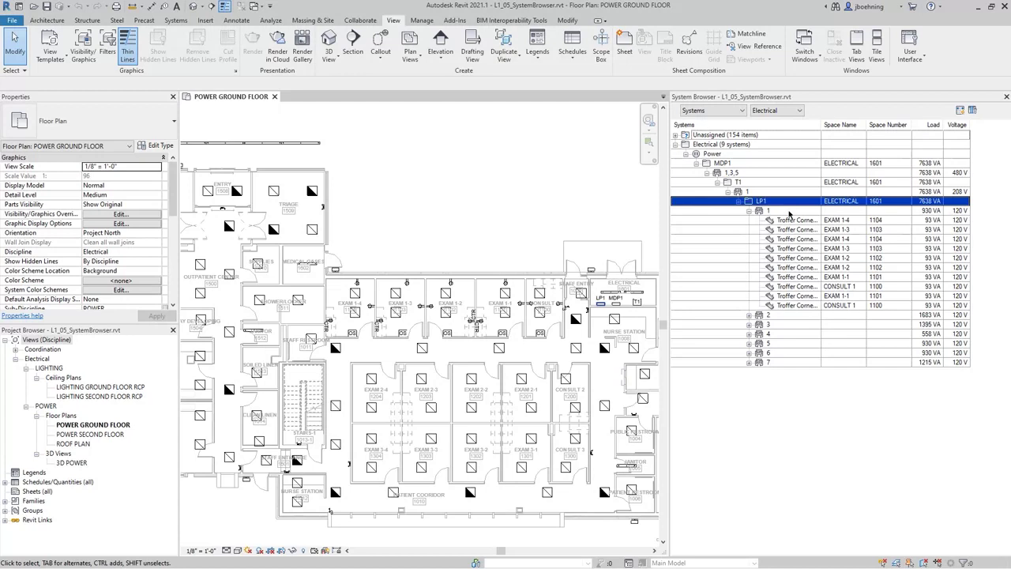
Inspect the properties and available actions of LP1's circuit 1 and its first troffer fixture in EXAM 1-4.
click(767, 214)
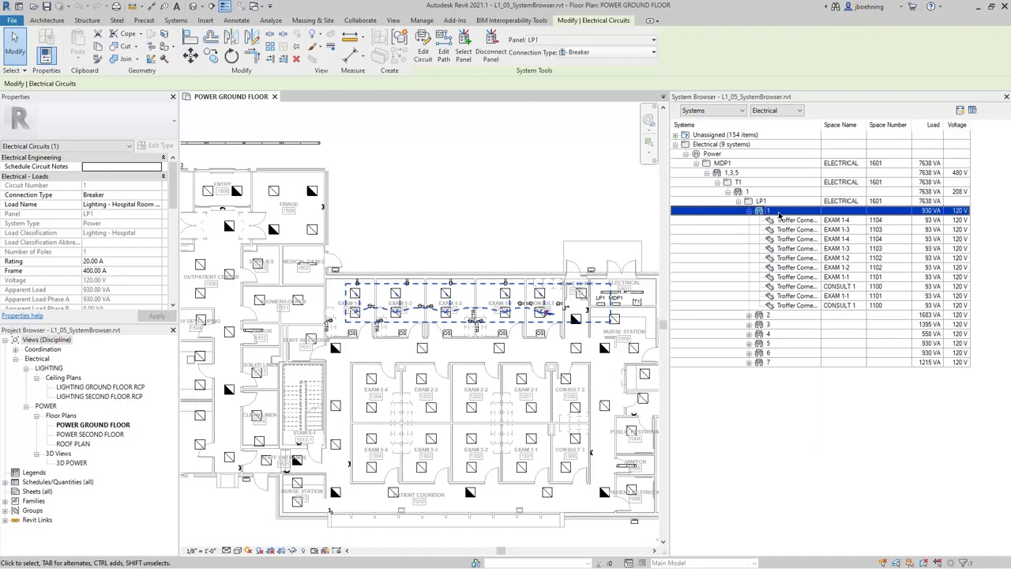
right_click(779, 215)
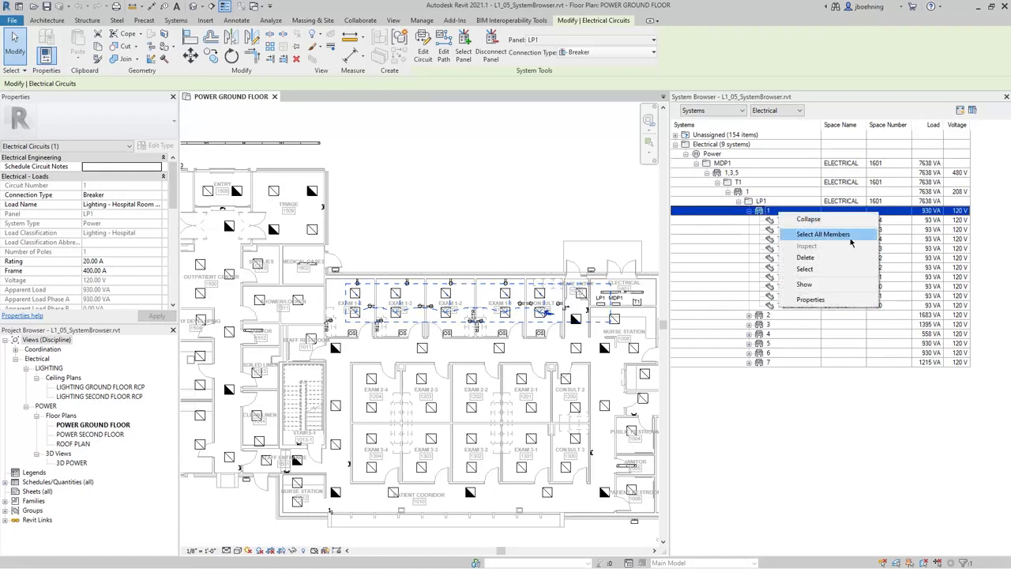
click(851, 302)
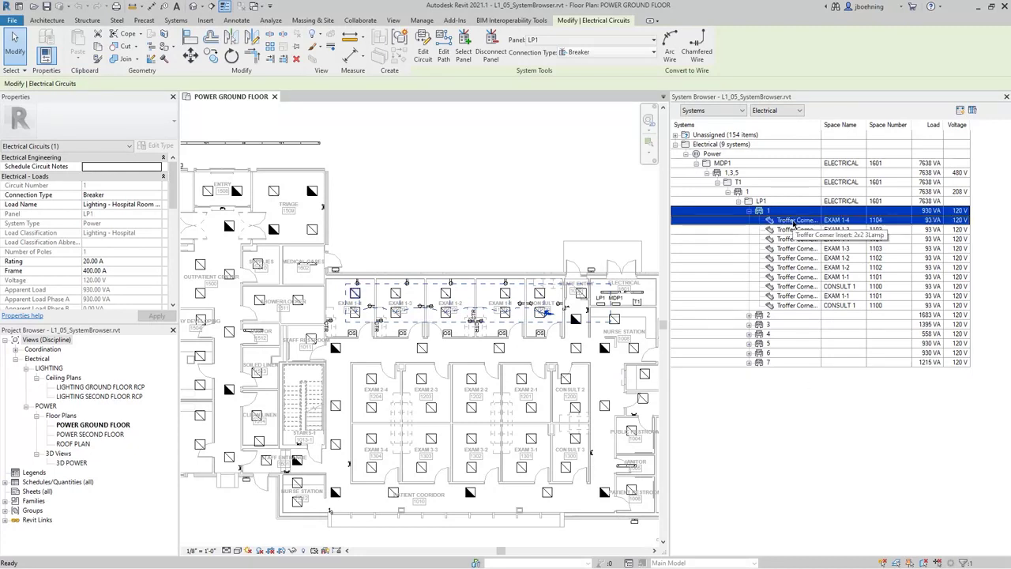
right_click(786, 225)
key(Escape)
click(785, 221)
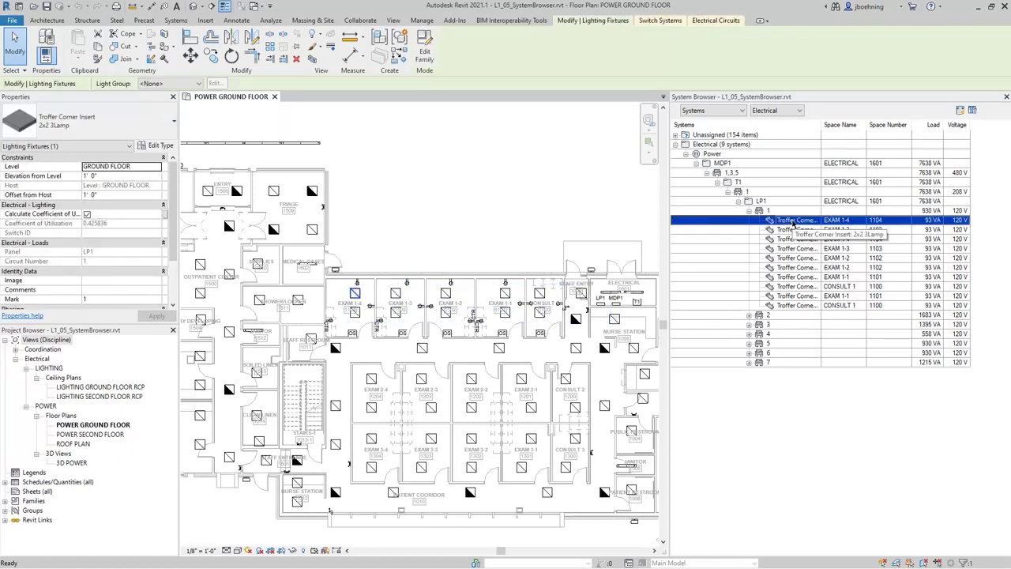
right_click(794, 225)
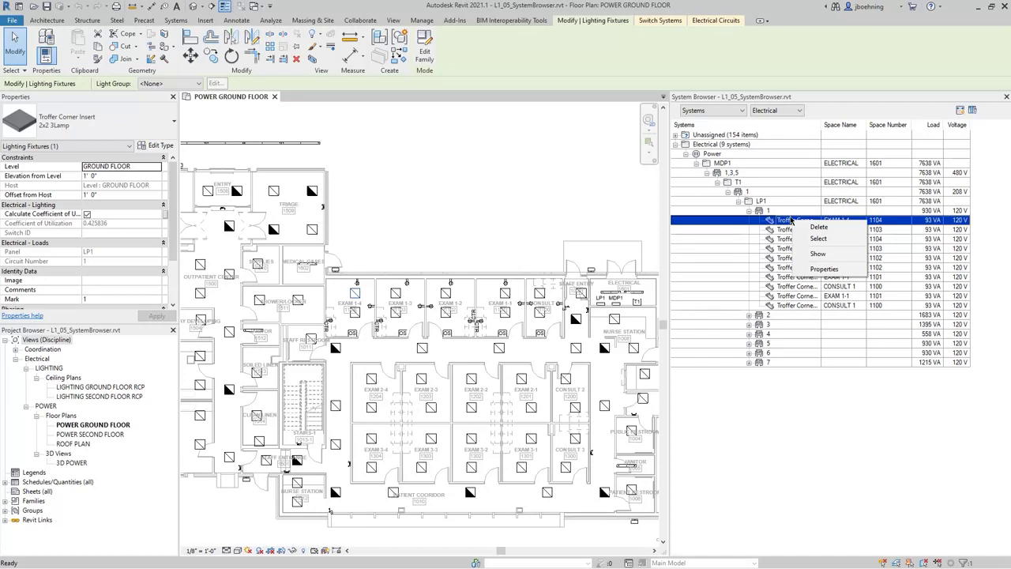
Check the actions available for T1's circuit 1, panel LP1 and LP1's circuit 1, and clear the selection.
click(758, 194)
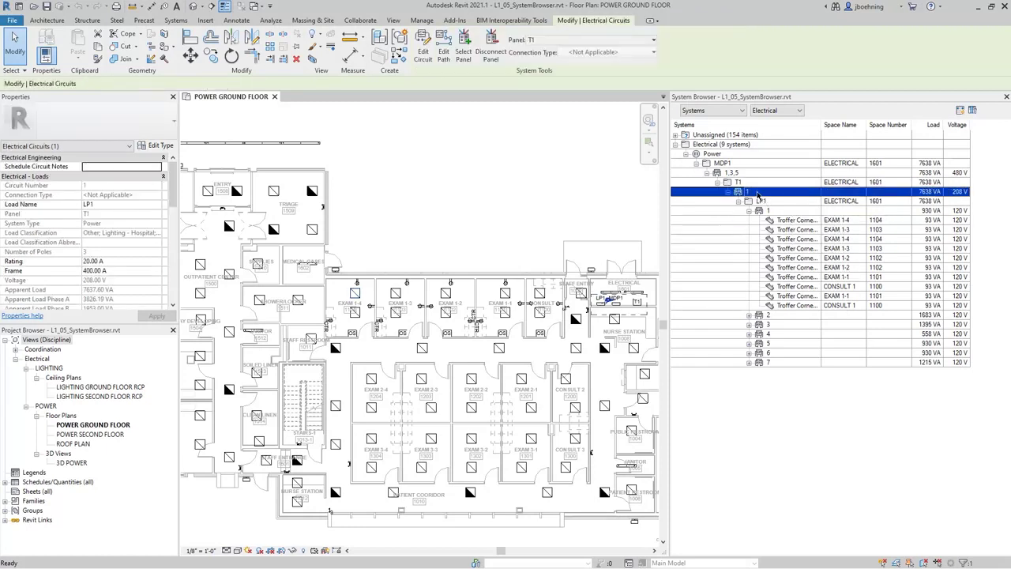
right_click(758, 194)
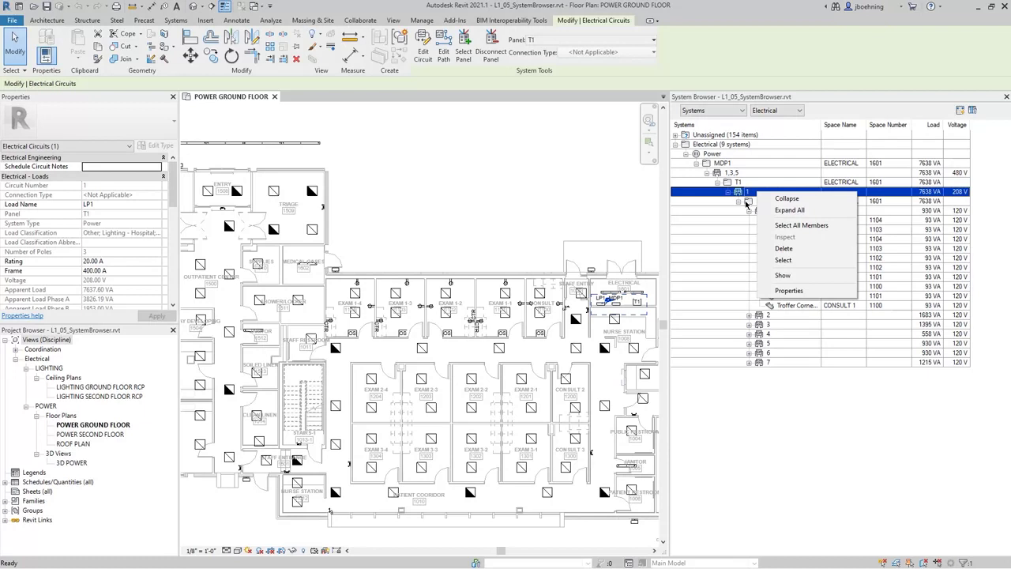
click(762, 201)
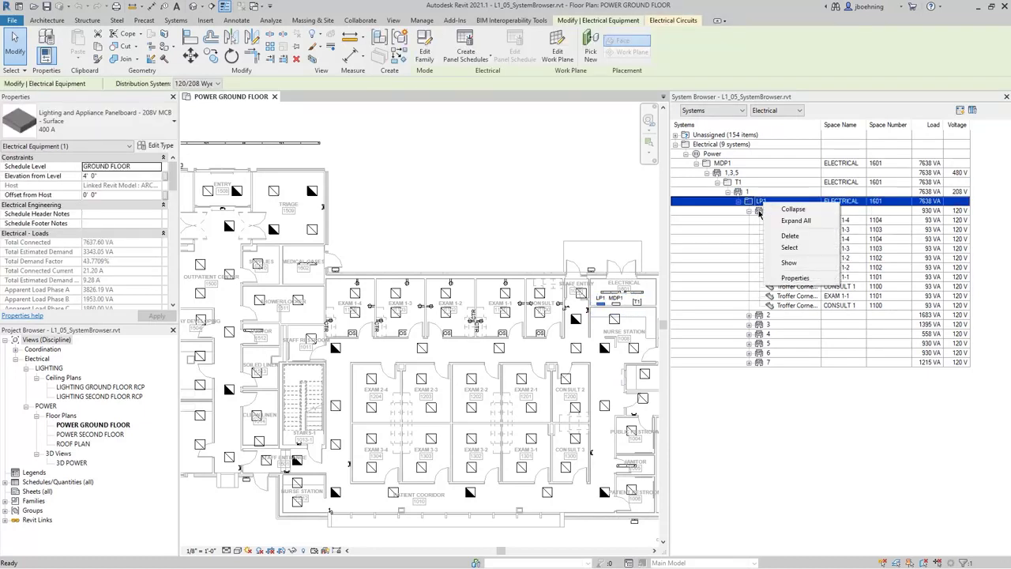
click(760, 212)
right_click(760, 212)
click(808, 404)
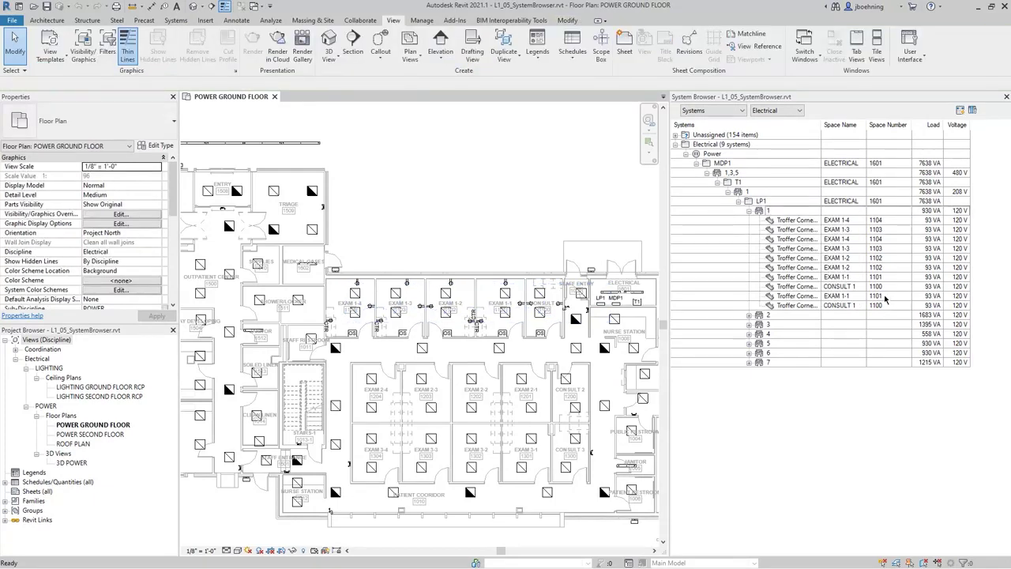
Add the Number of Elements and Distribution System columns to the System Browser and widen it to fit Distribution System.
click(972, 110)
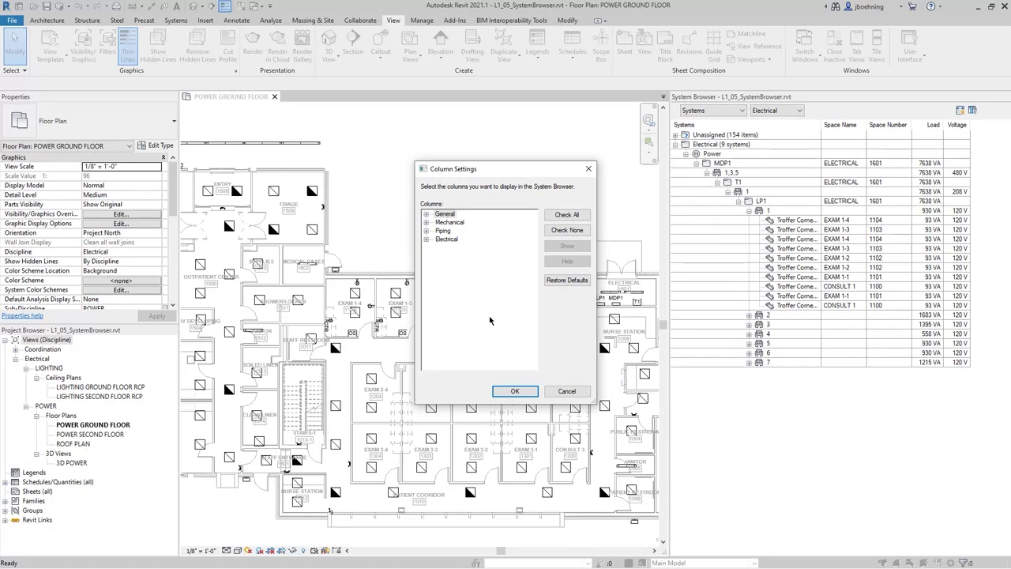
click(427, 215)
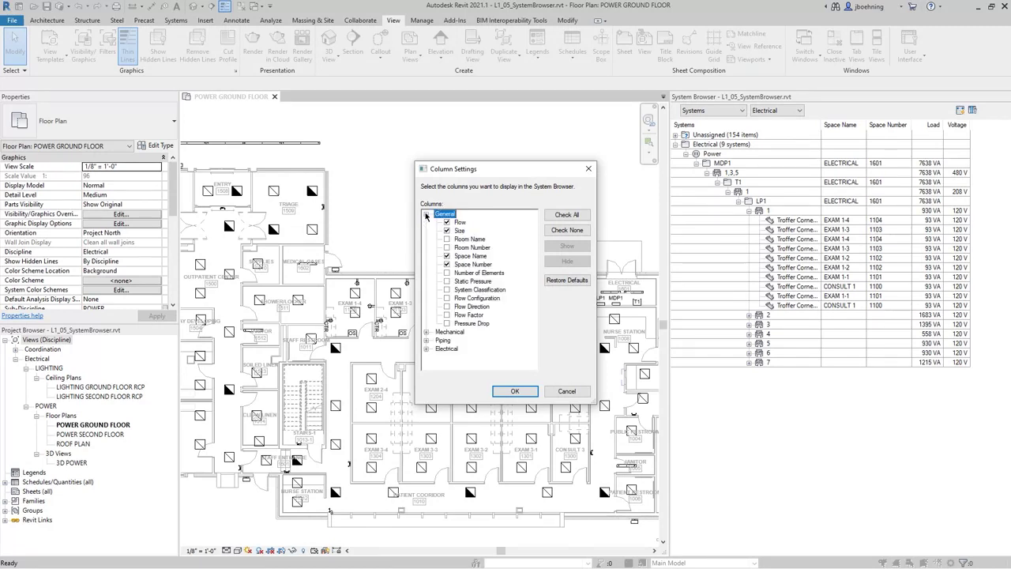
click(427, 350)
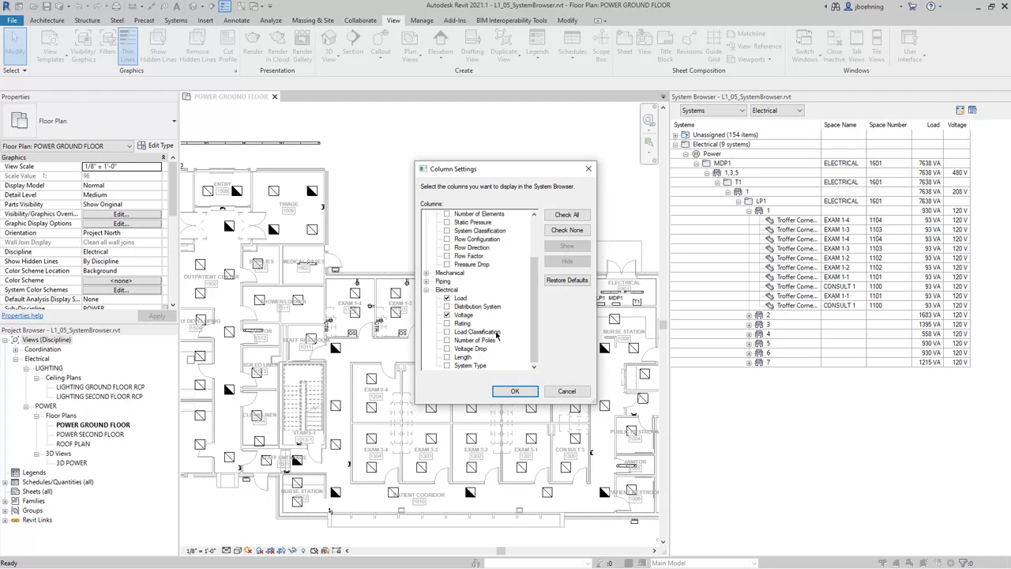
scroll(510, 341, up, 2)
scroll(510, 342, up, 1)
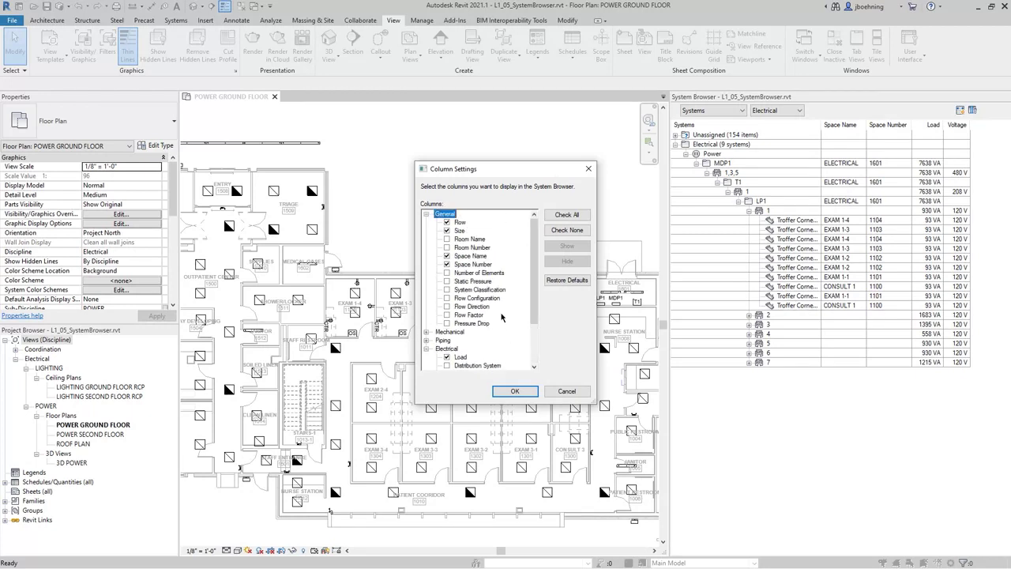
click(447, 272)
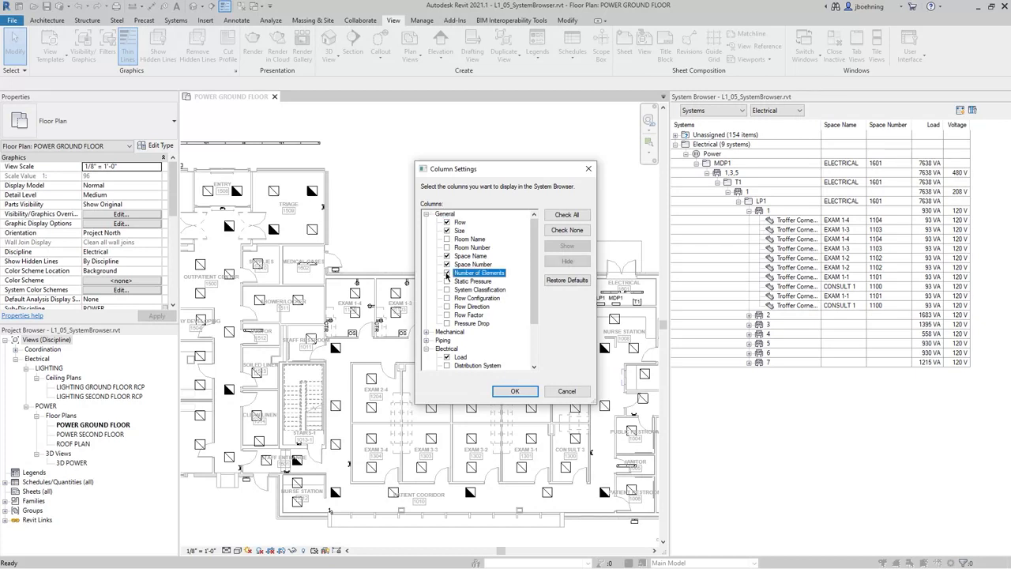
scroll(531, 288, down, 3)
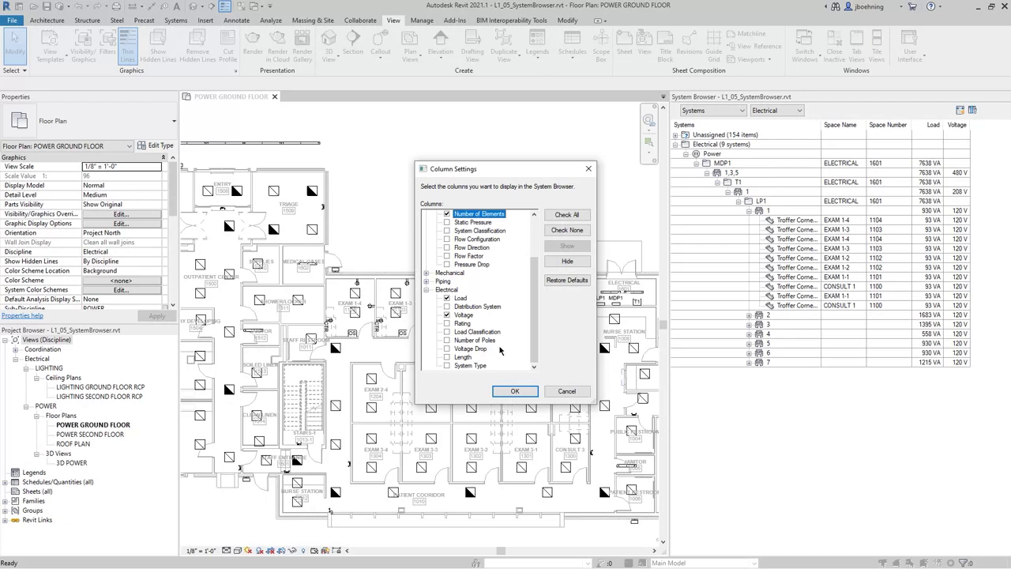
click(447, 307)
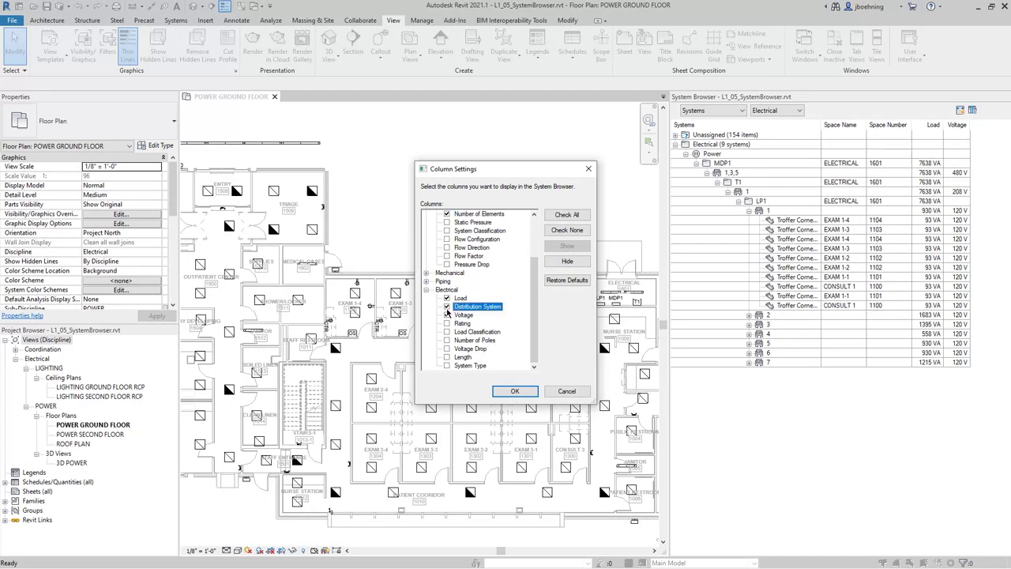
click(514, 391)
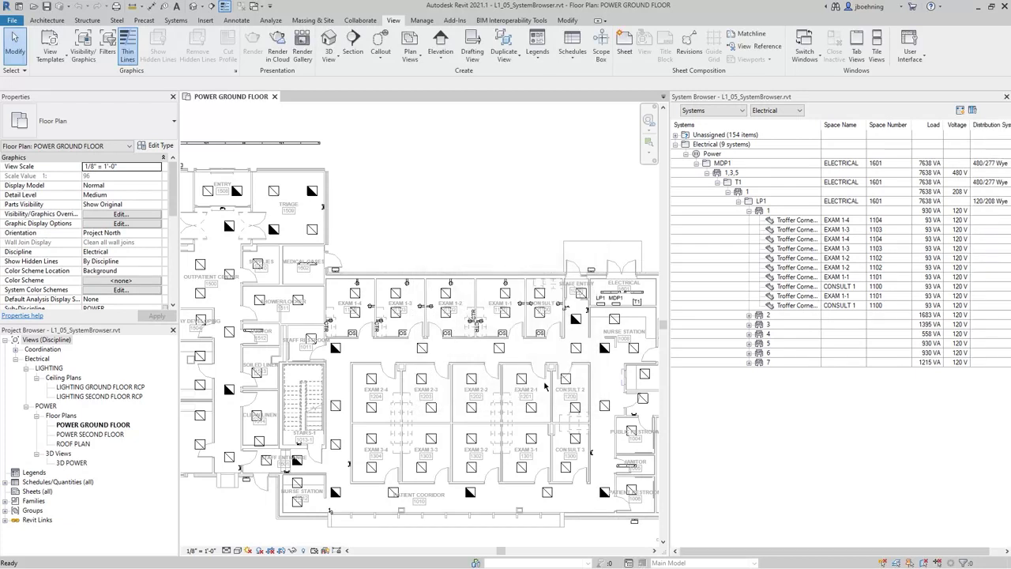
drag(667, 251, 603, 249)
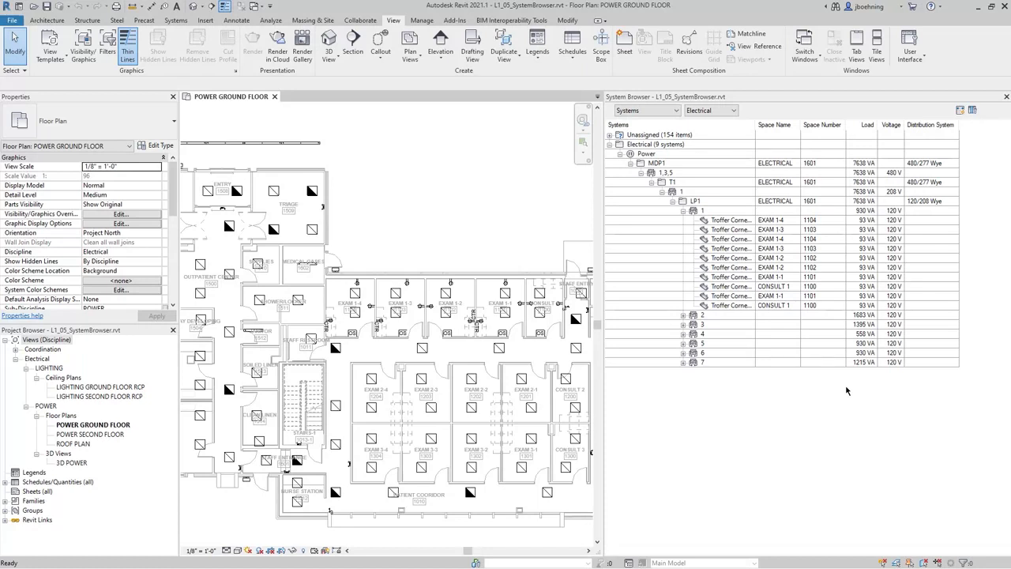
Review the General and Electrical column options in the System Browser's column settings.
click(972, 111)
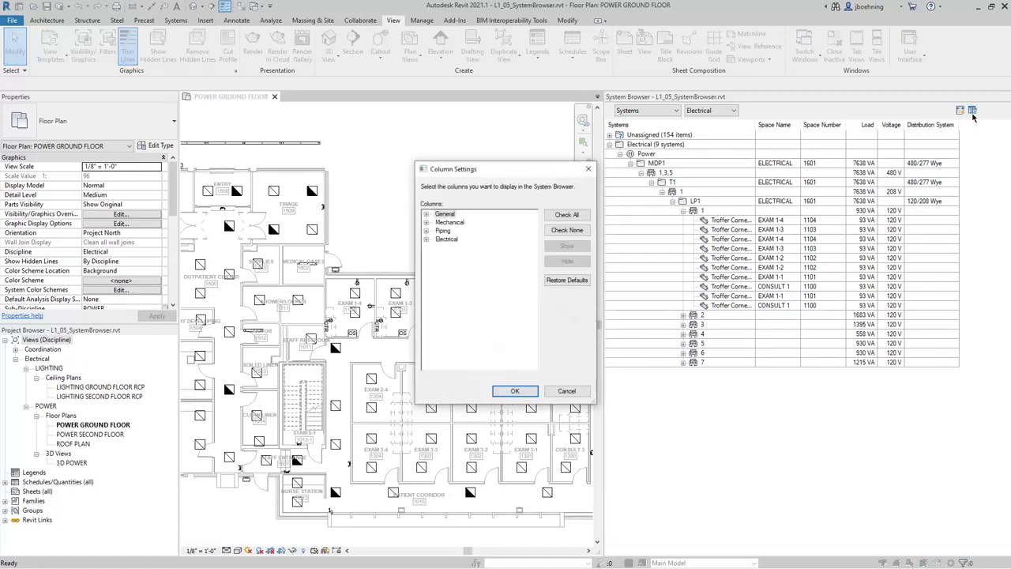
click(427, 214)
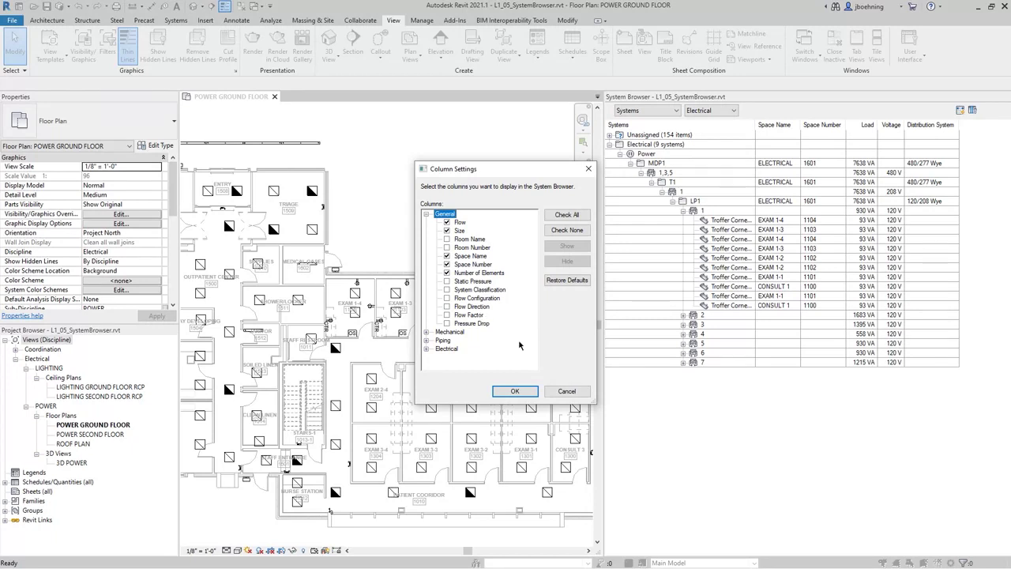
click(427, 349)
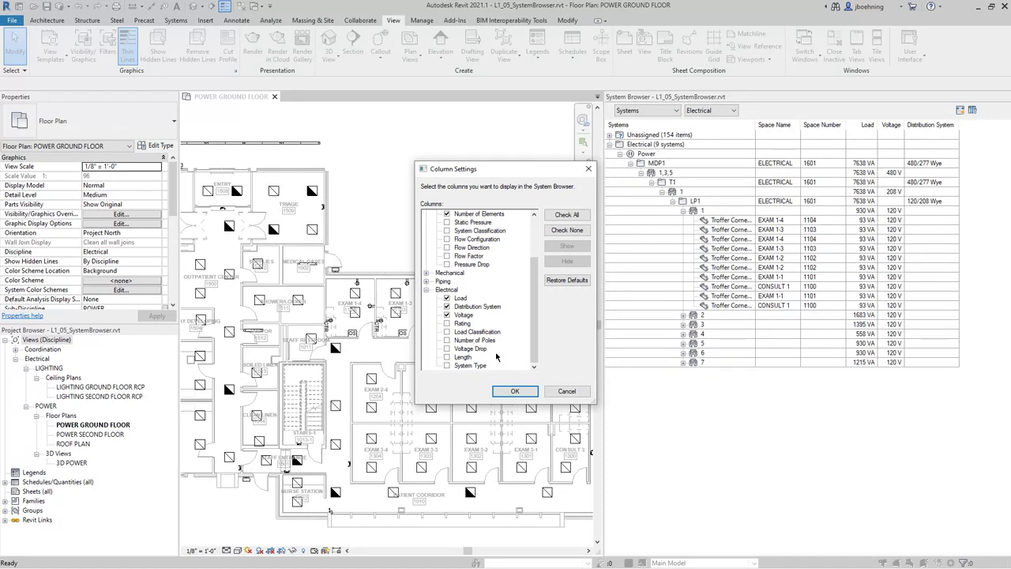
click(514, 393)
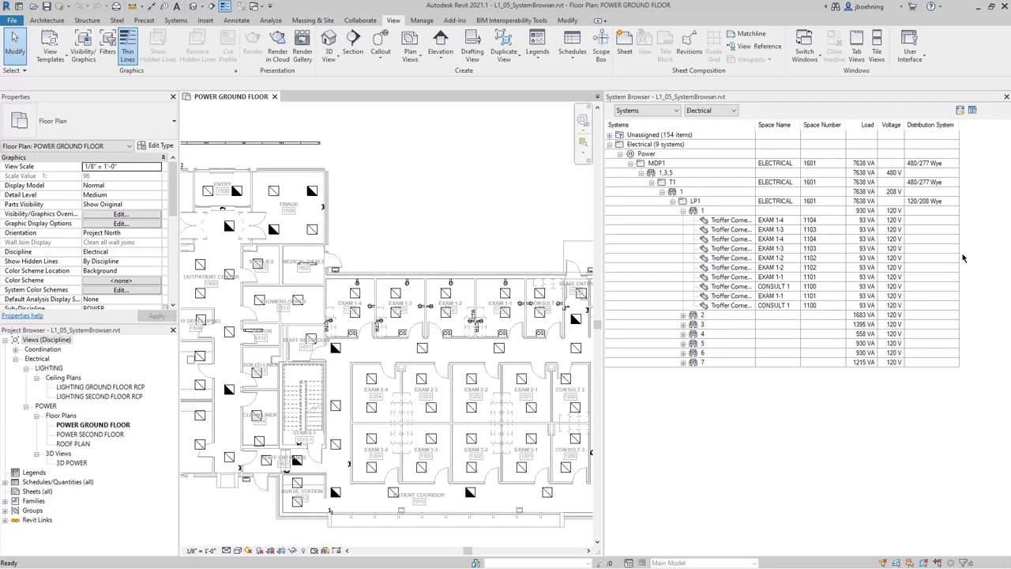